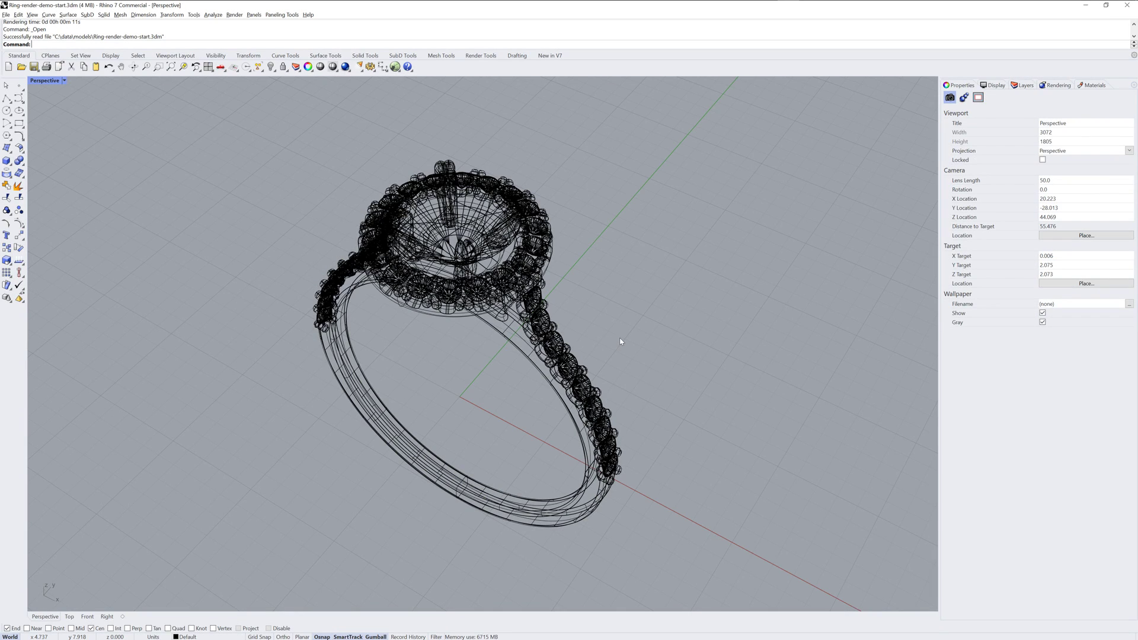
Switch the Perspective viewport from wireframe to Rendered display mode.
click(64, 80)
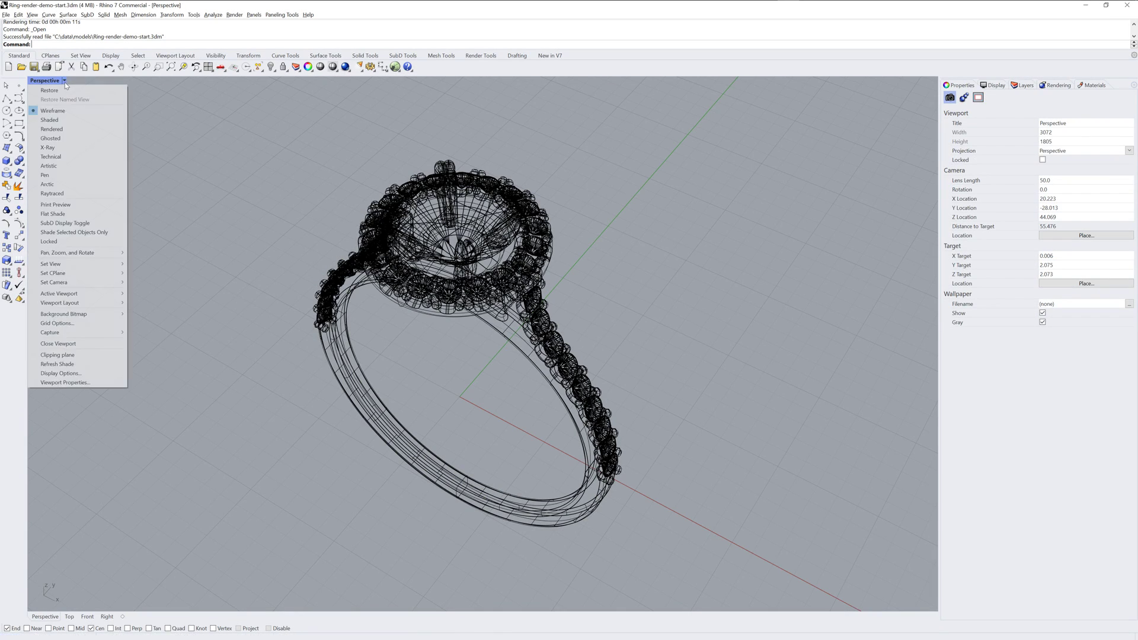
click(68, 130)
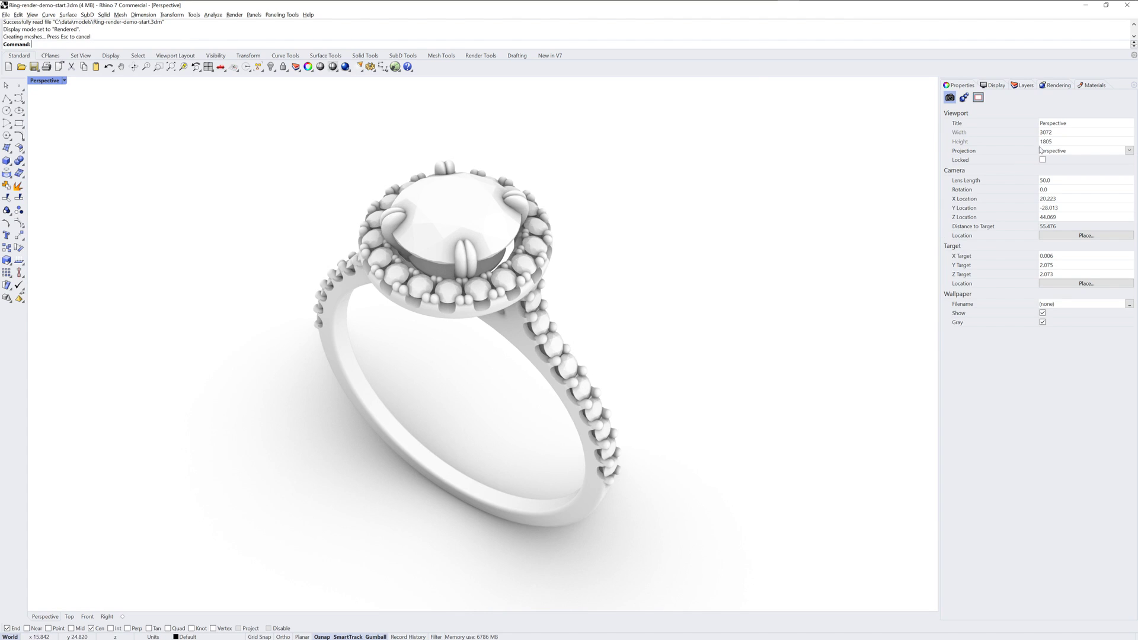
Create a new Metal material named Metal in the Materials panel.
click(1095, 86)
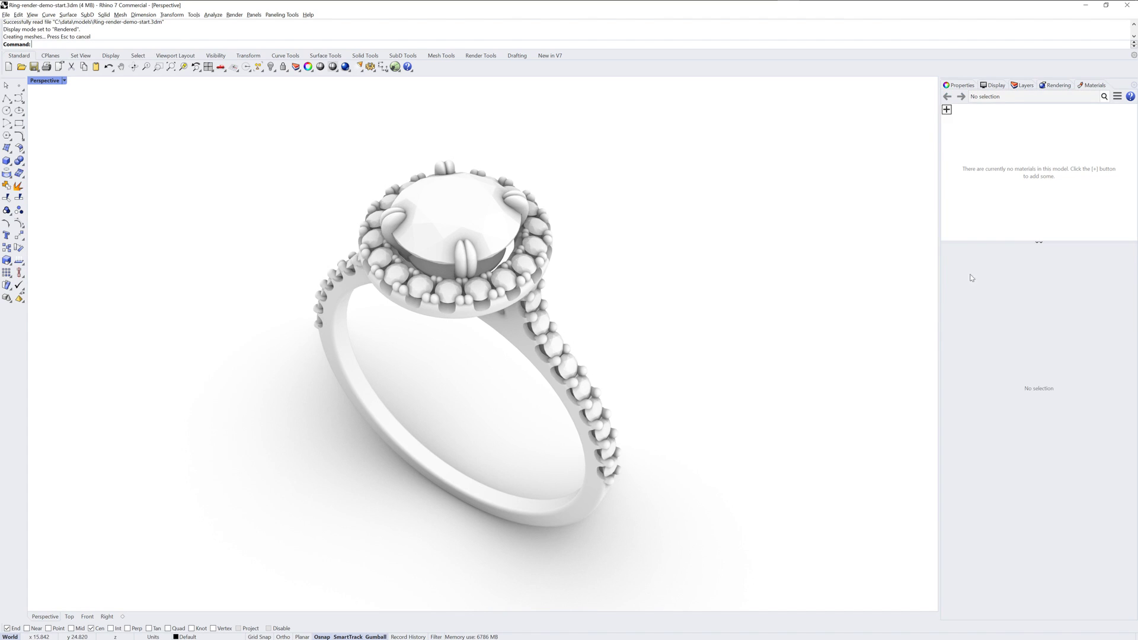
click(946, 109)
click(997, 185)
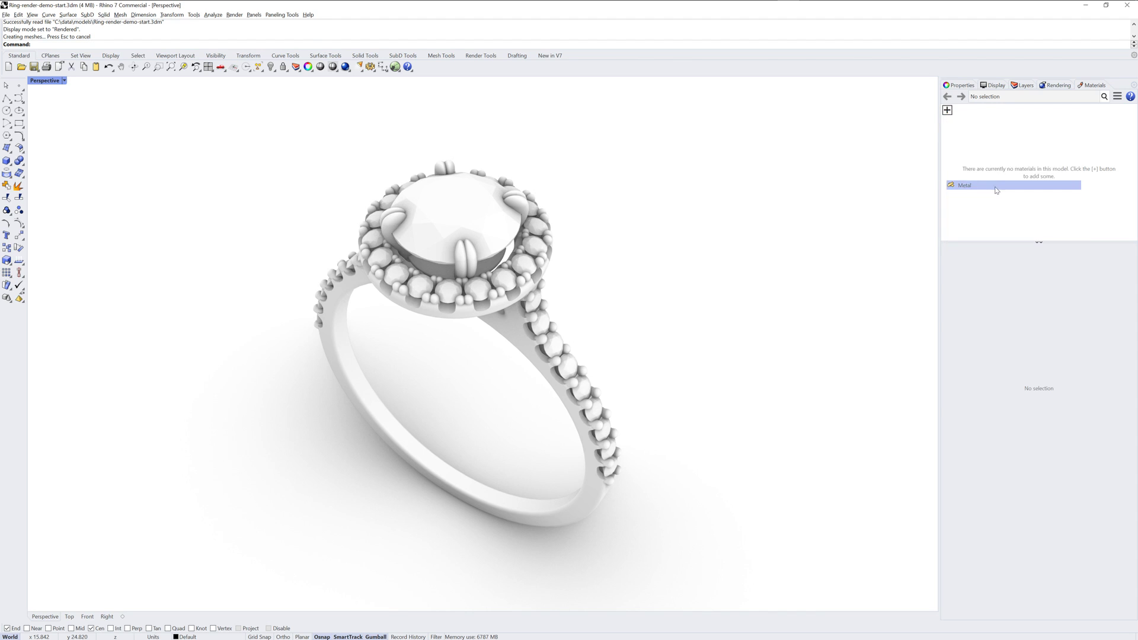
click(594, 504)
Select all ring polysurfaces with SelPolysrf, group them, and apply the Metal material.
click(681, 480)
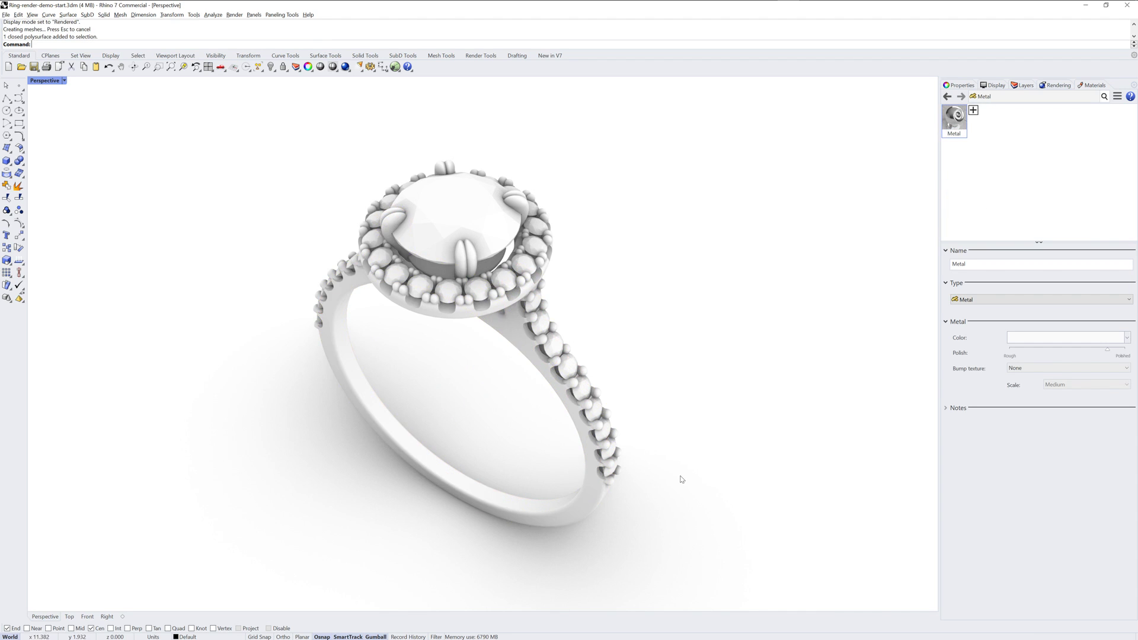
text(SelPolysrf)
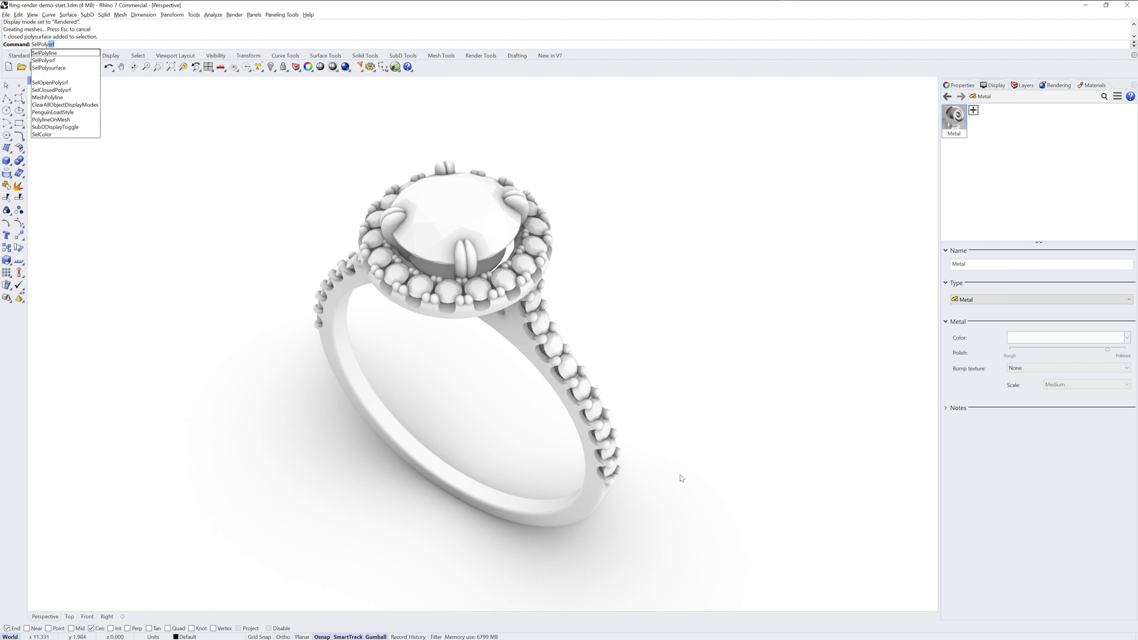
key(Return)
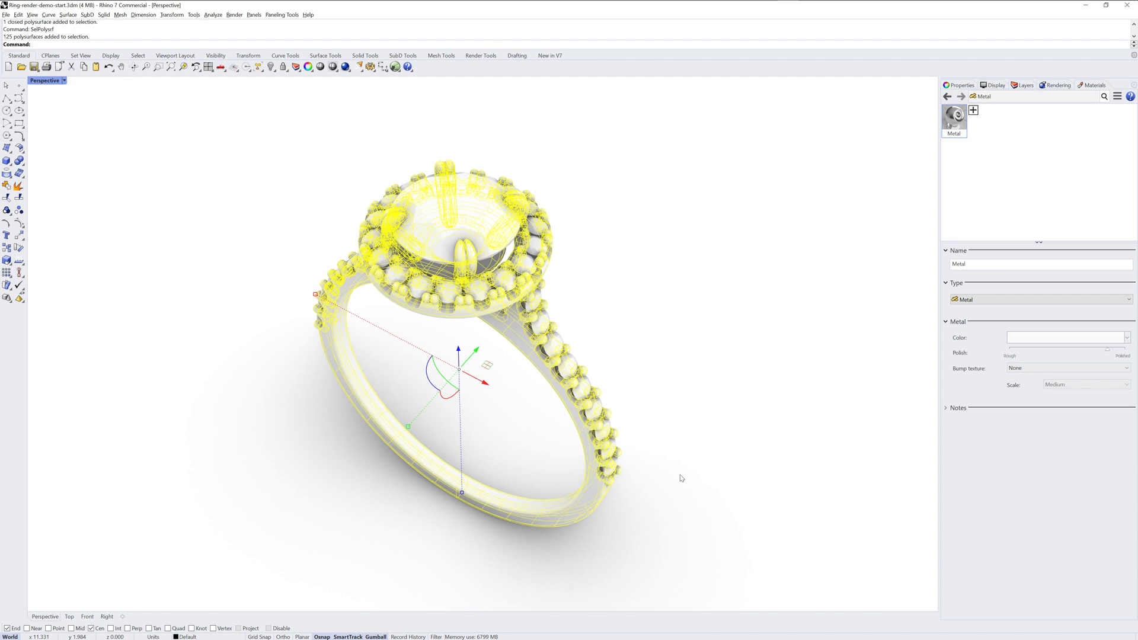
key(ctrl+g)
click(681, 478)
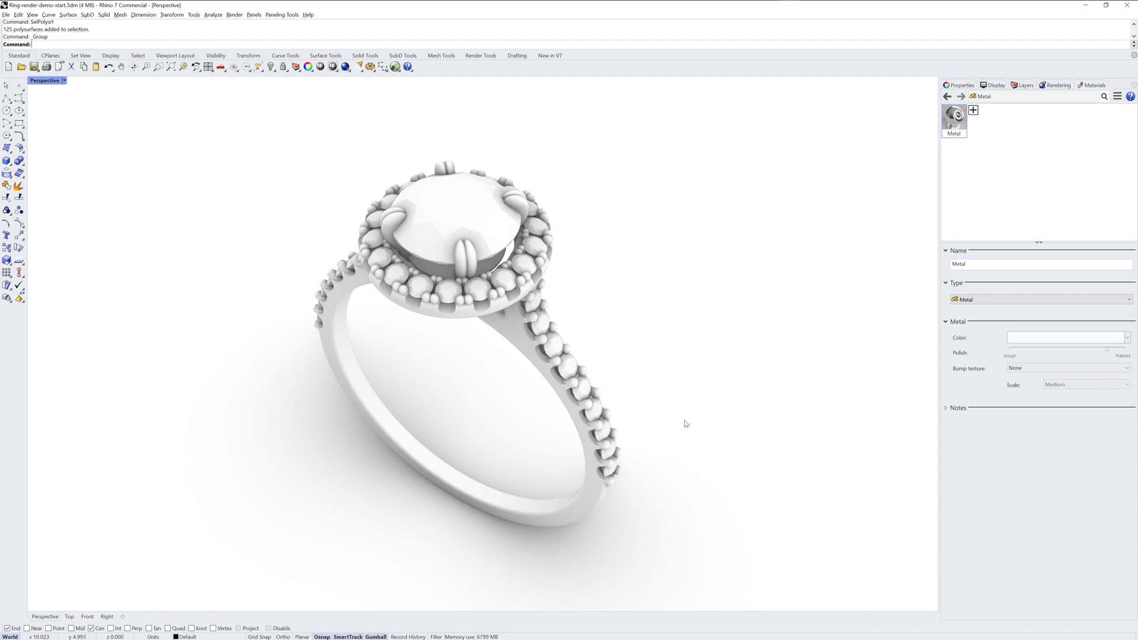
drag(954, 119, 613, 511)
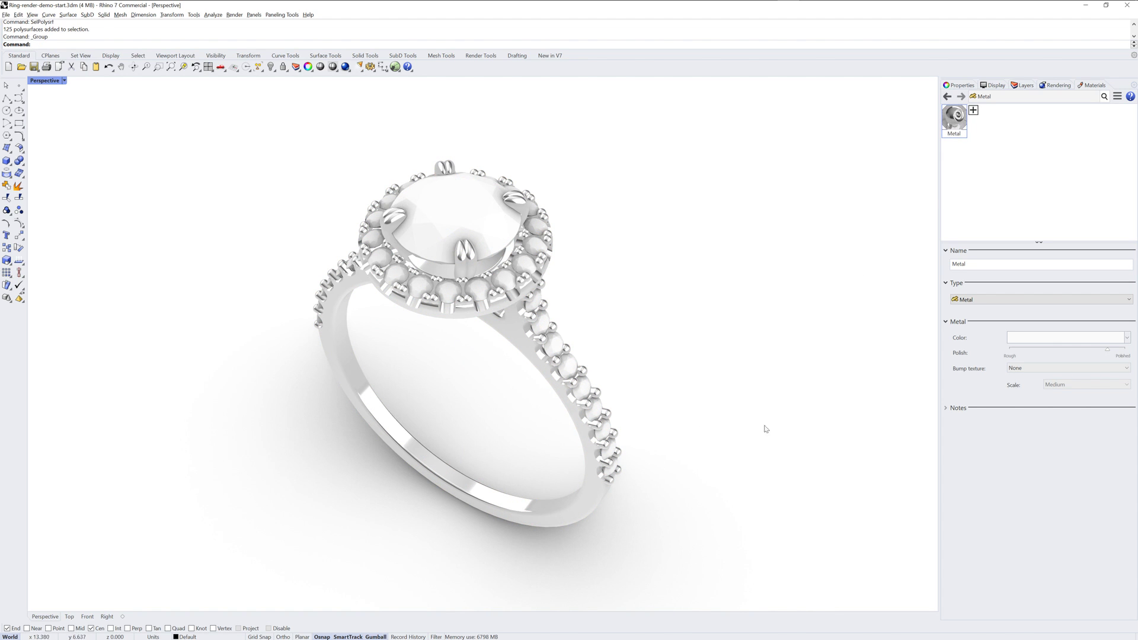
Create a new Gem material with gem type Diamond.
click(973, 111)
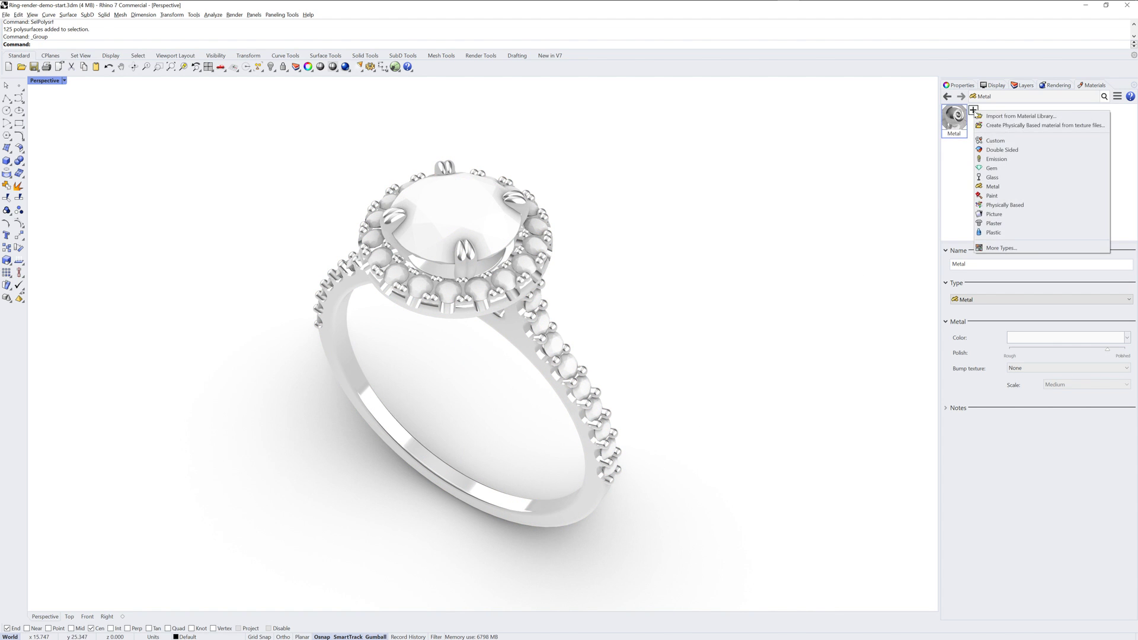
click(1023, 168)
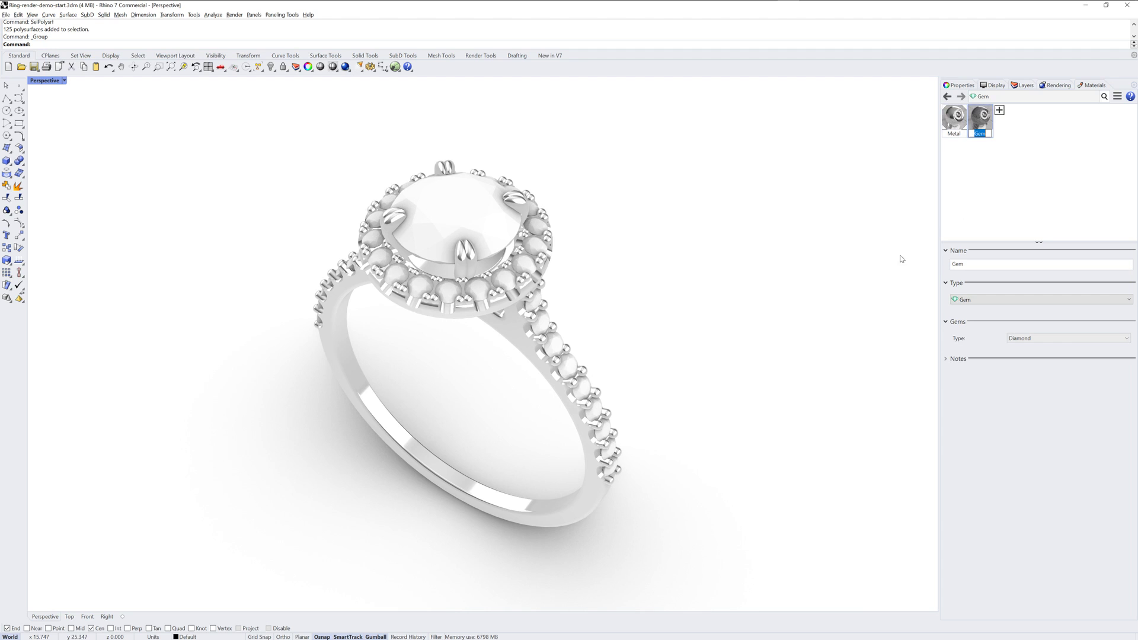
click(1044, 339)
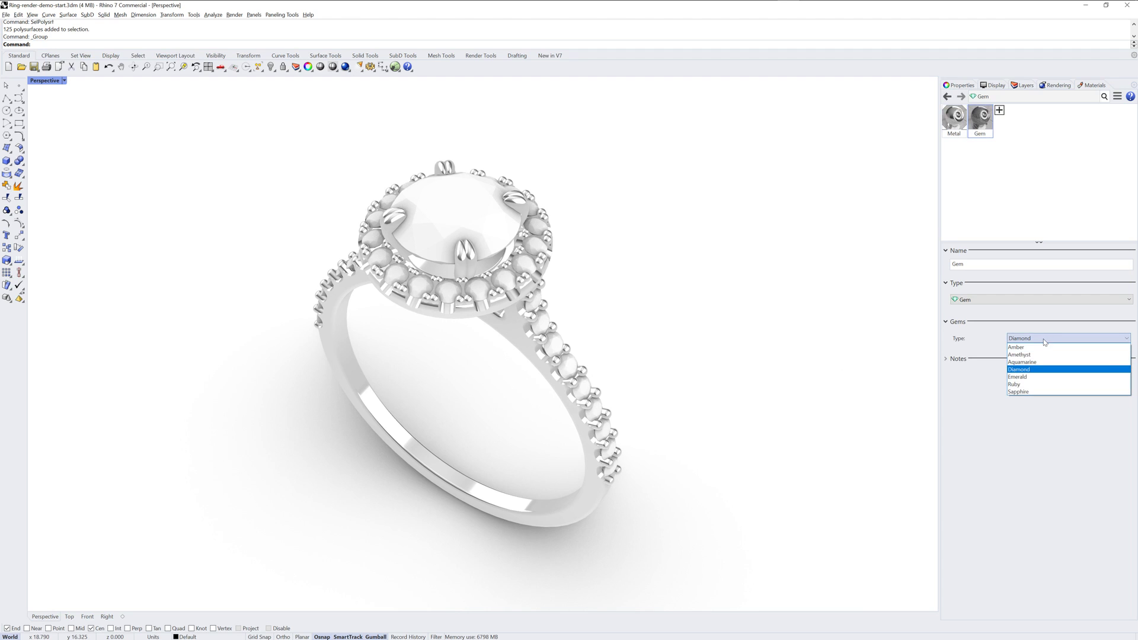
click(1019, 195)
Assign the Diamond Gem material to the centre stone and the stones inside the block.
click(488, 229)
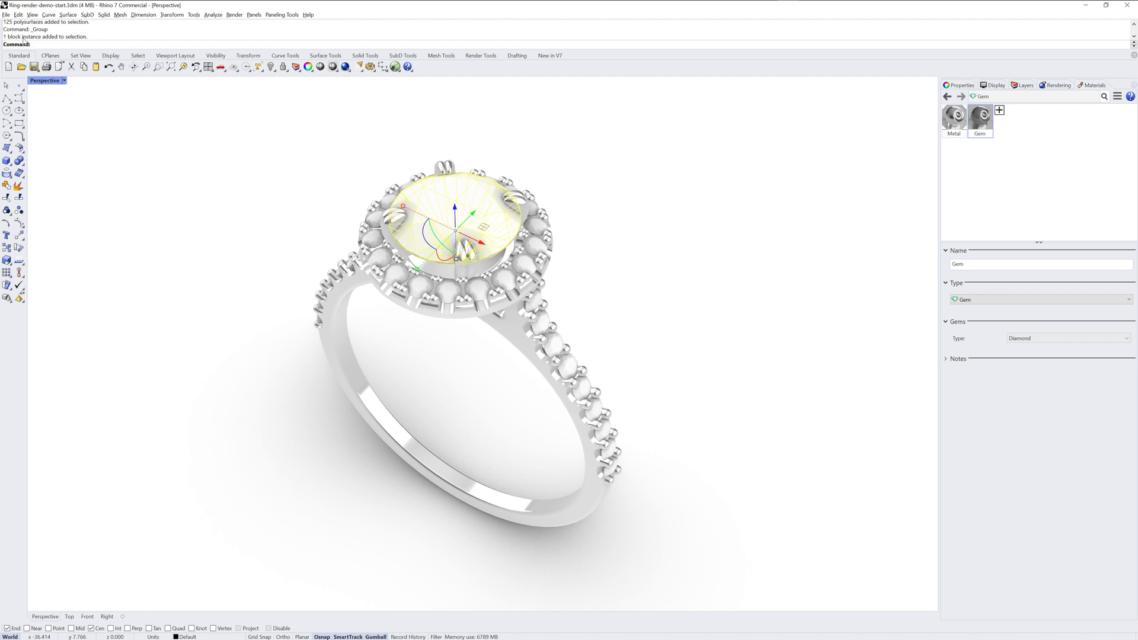
right_click(977, 118)
click(1027, 126)
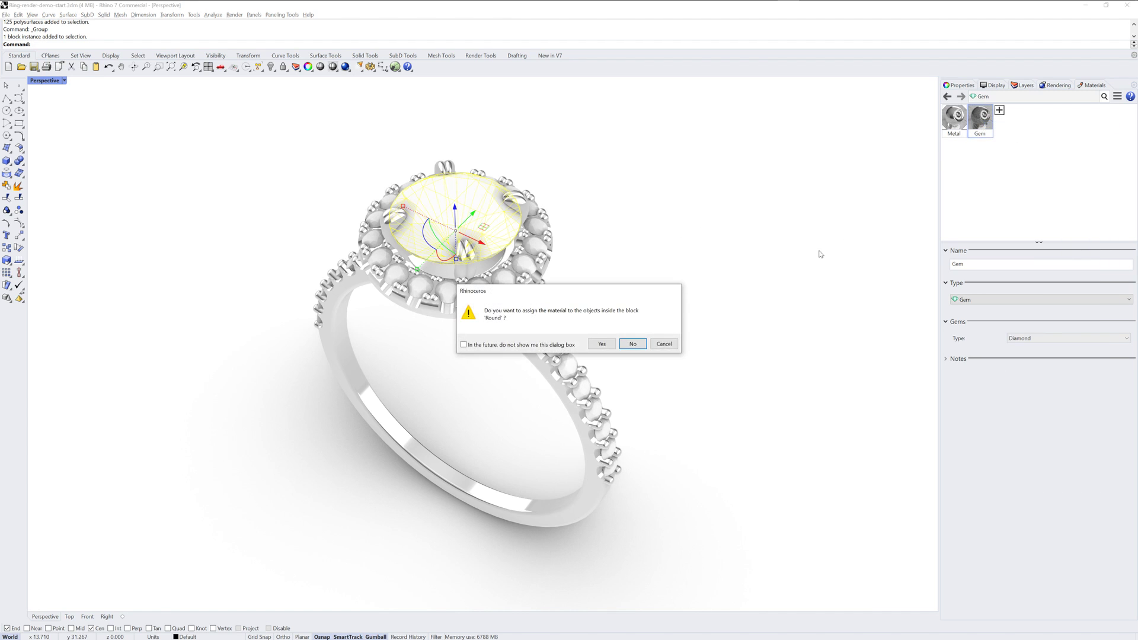
click(604, 345)
click(682, 369)
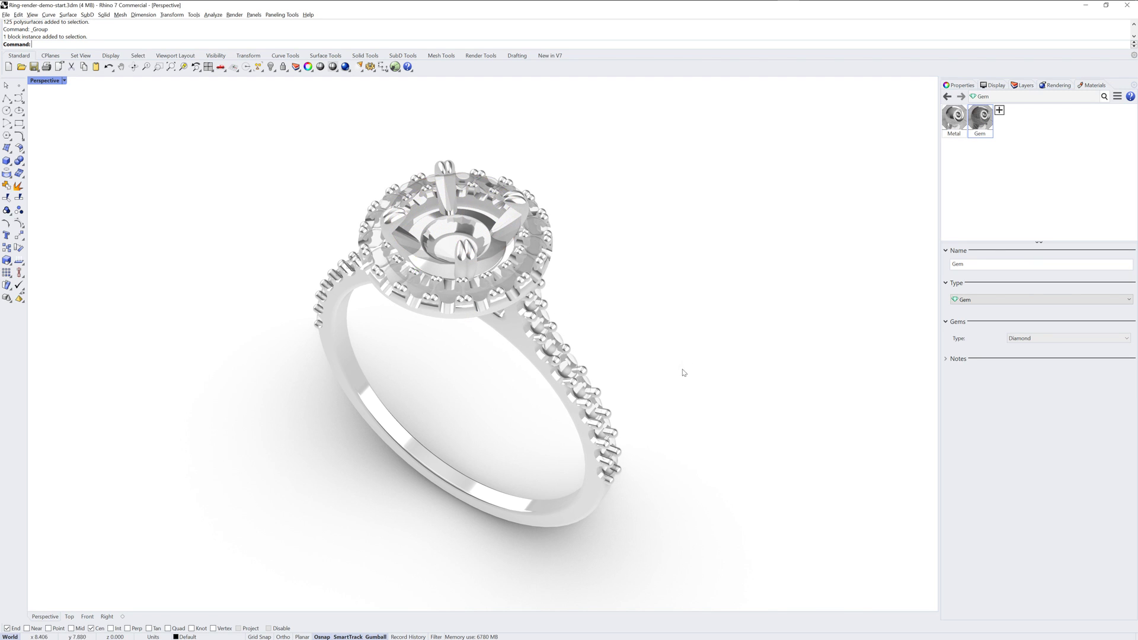
Restore four viewports, enlarge and zoom the Perspective view, and show Rendering settings.
double_click(47, 80)
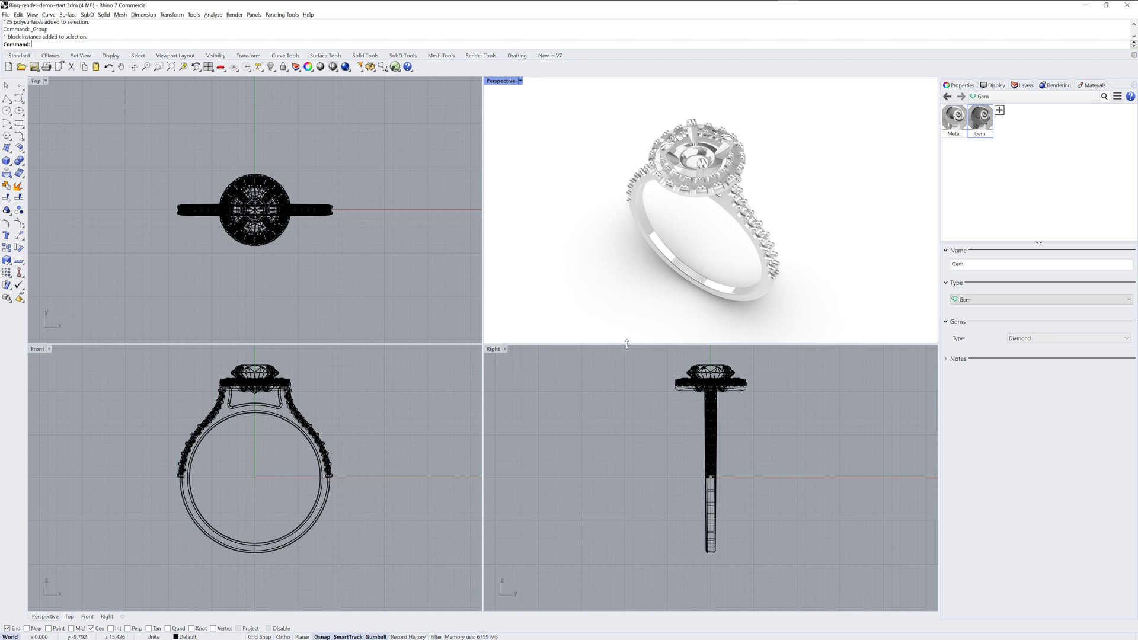
drag(627, 344, 625, 494)
scroll(729, 354, up, 2)
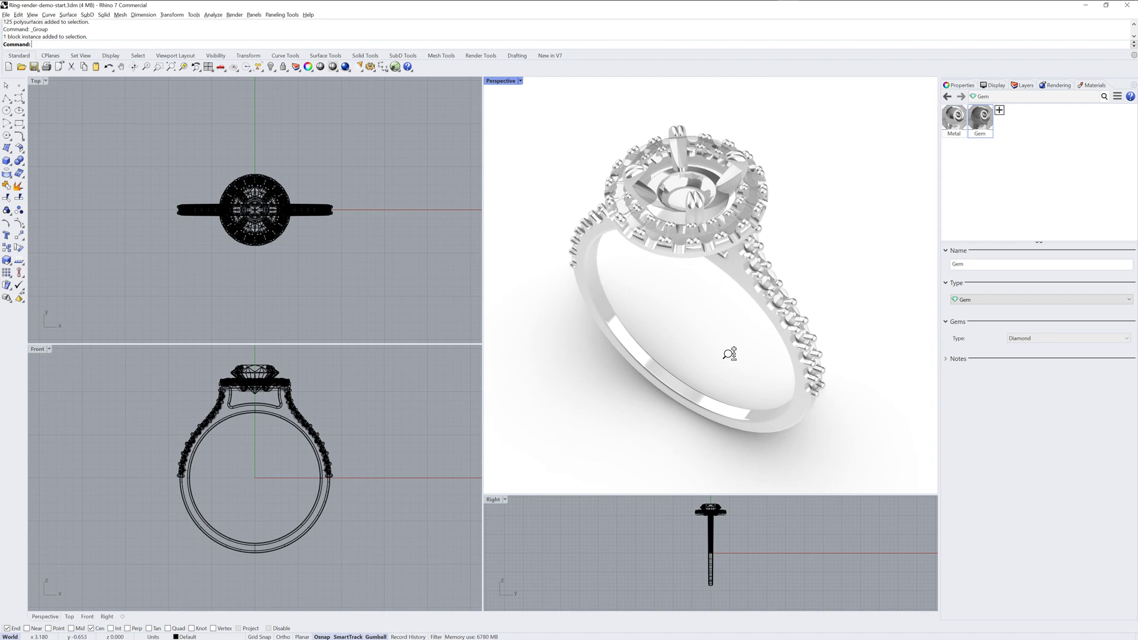
scroll(735, 350, up, 2)
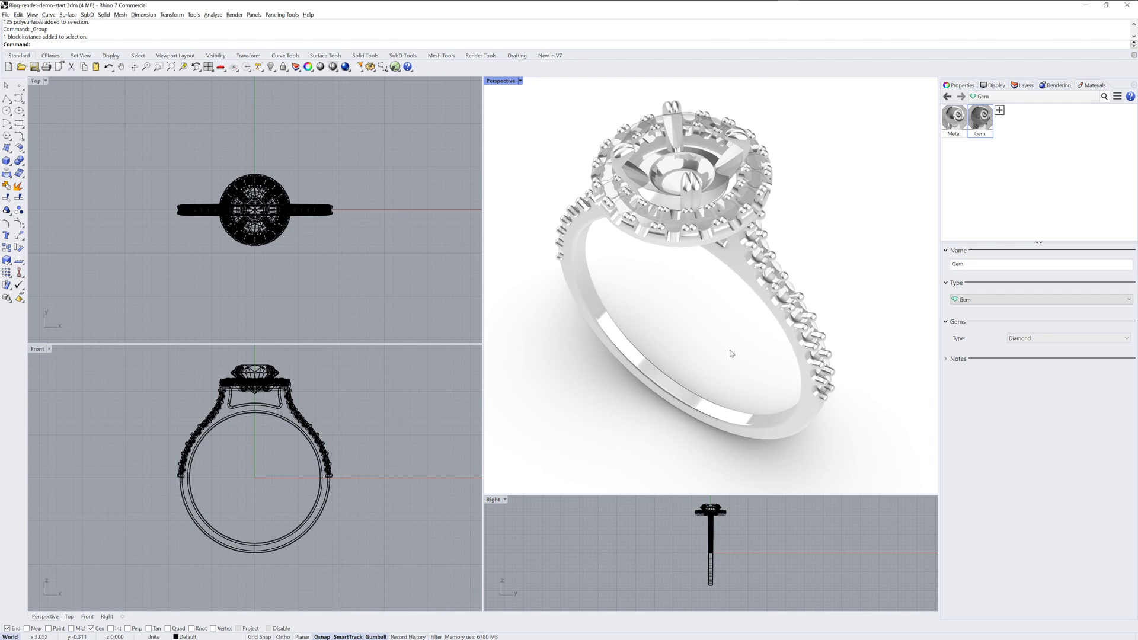
click(1056, 86)
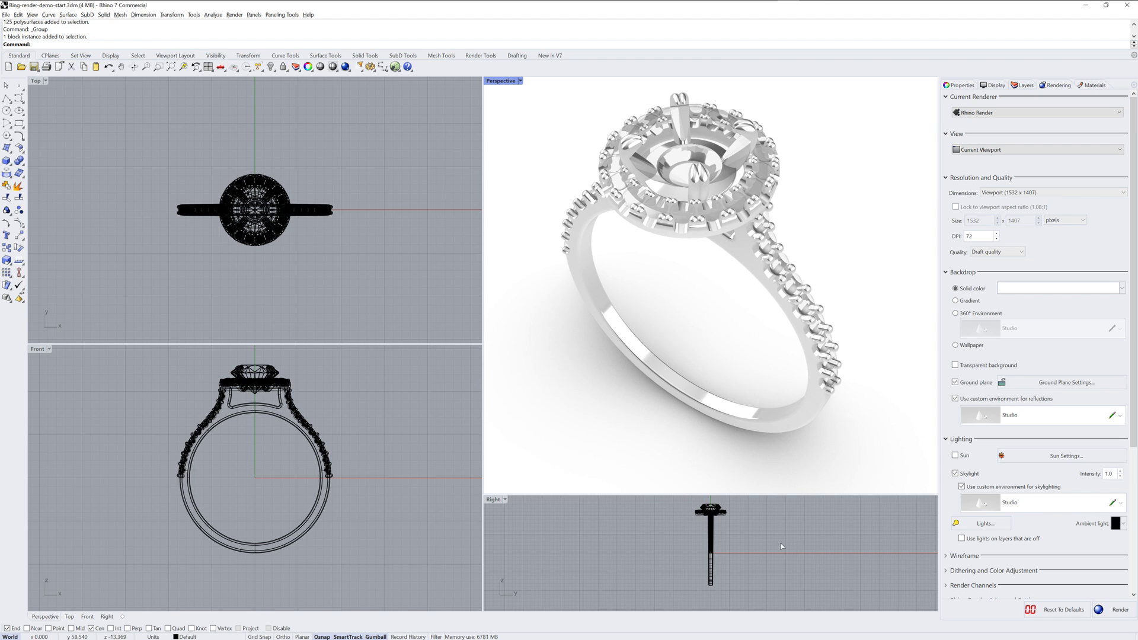
key(ctrl+r)
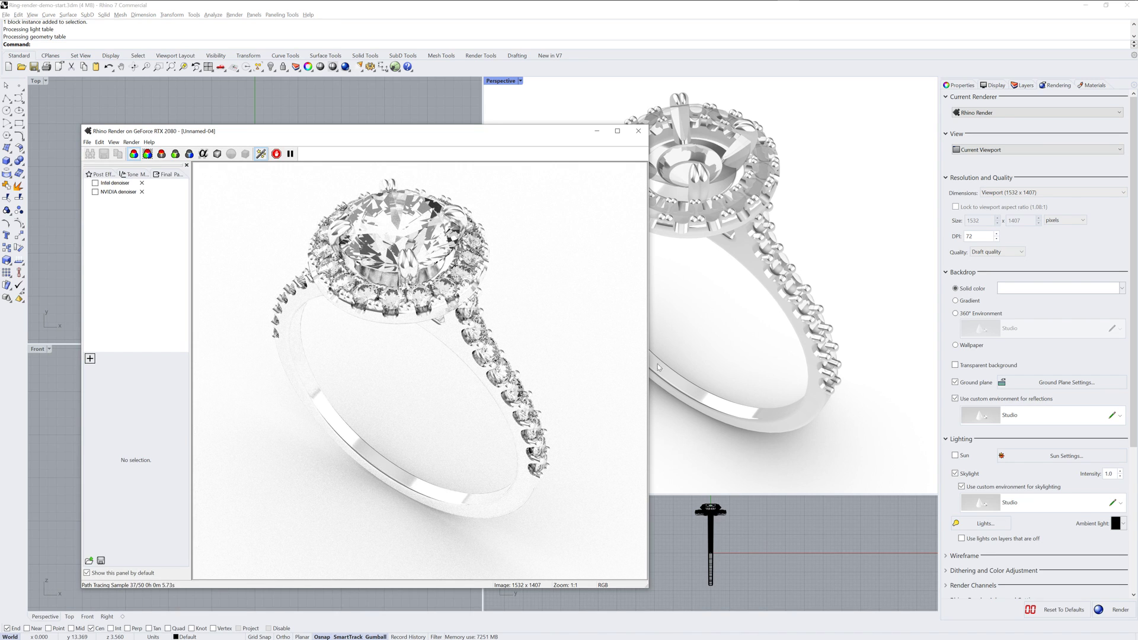
click(639, 132)
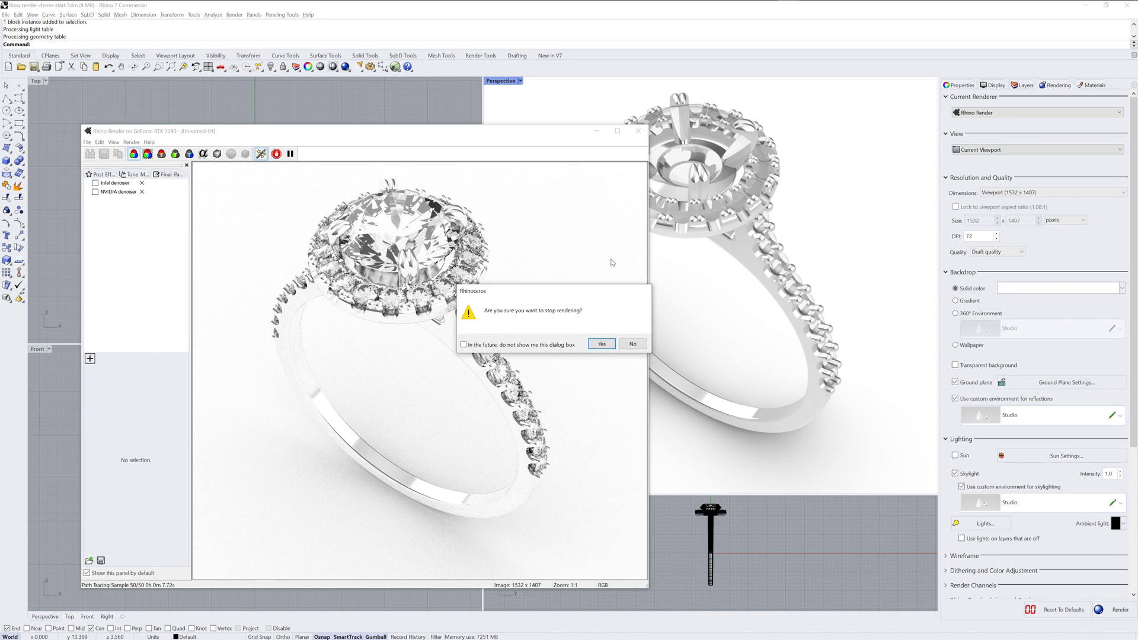
click(602, 344)
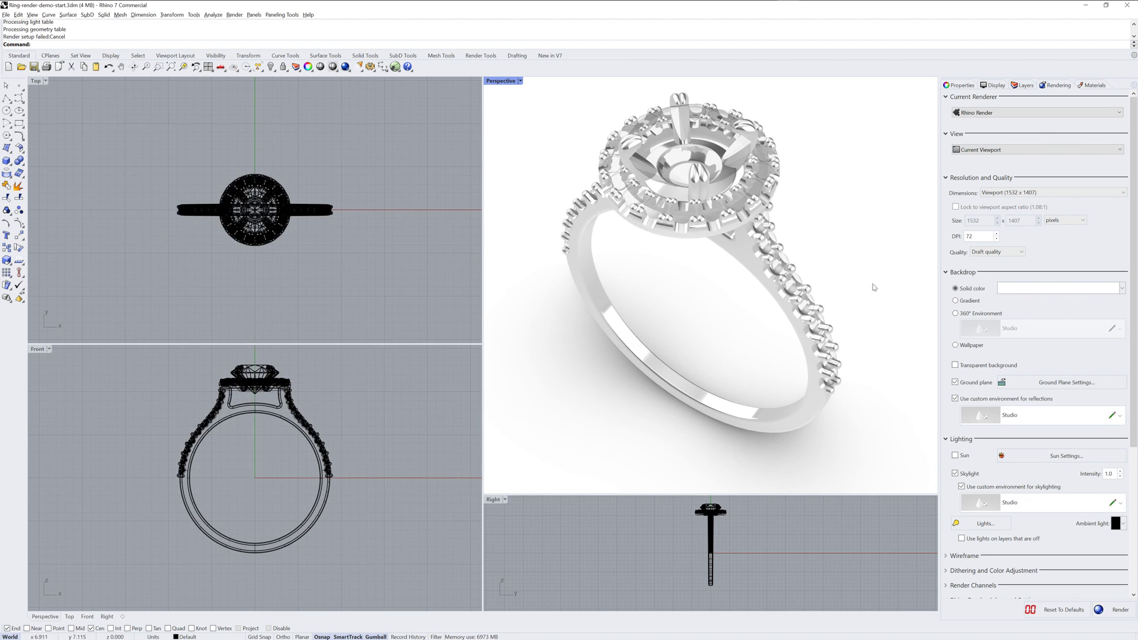
Set the Metal material's colour to the named metal colour Gold (Yellow).
click(1095, 85)
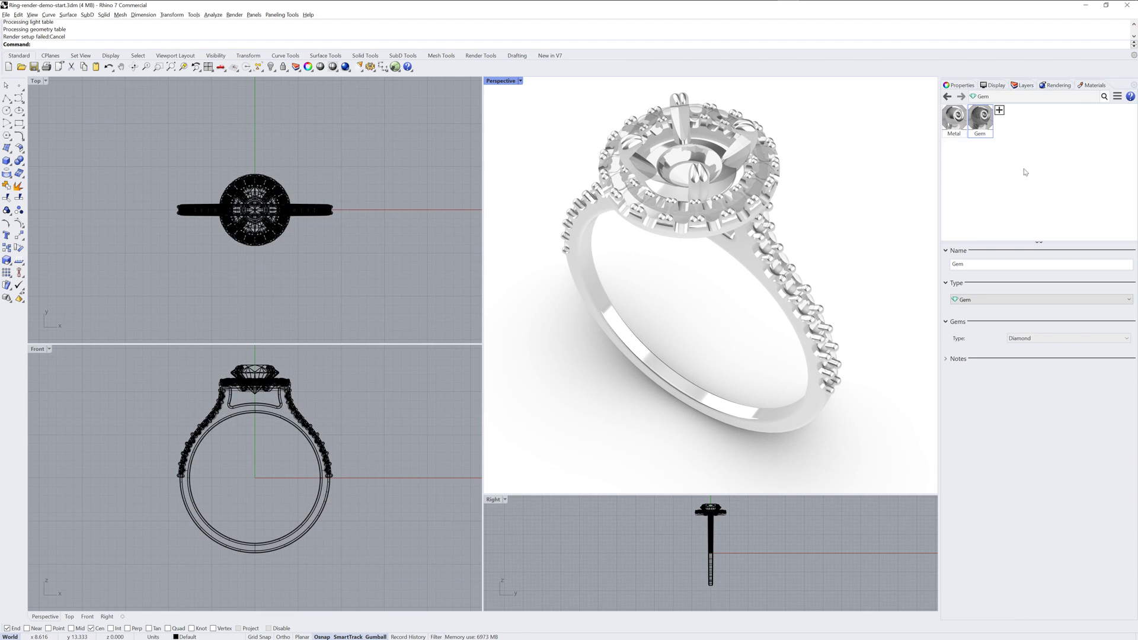
click(1045, 339)
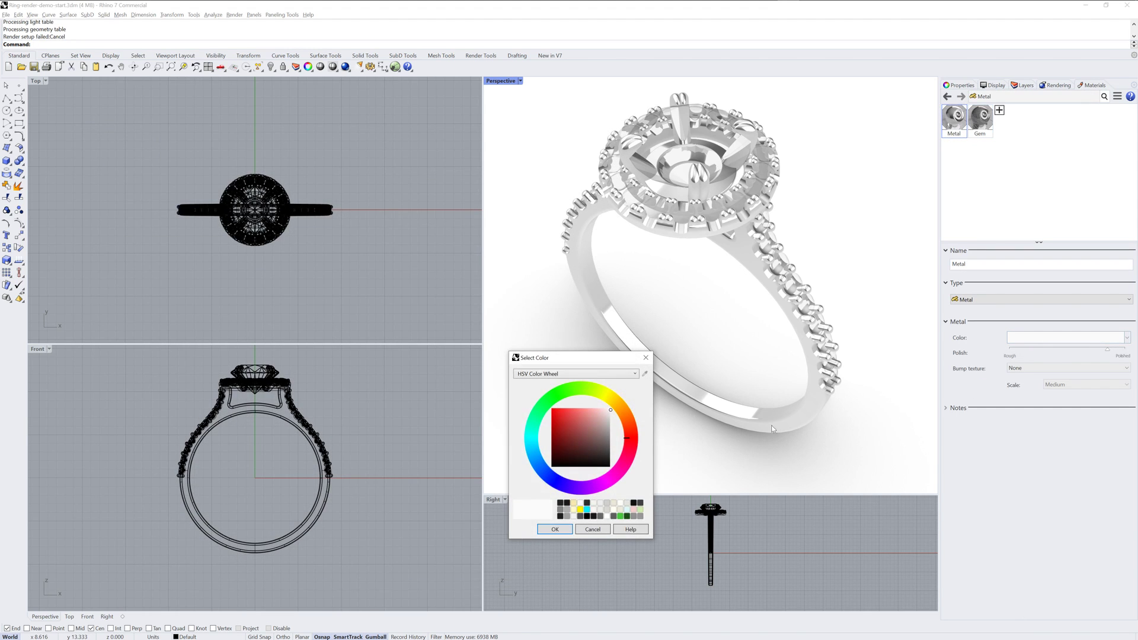
click(608, 376)
click(551, 453)
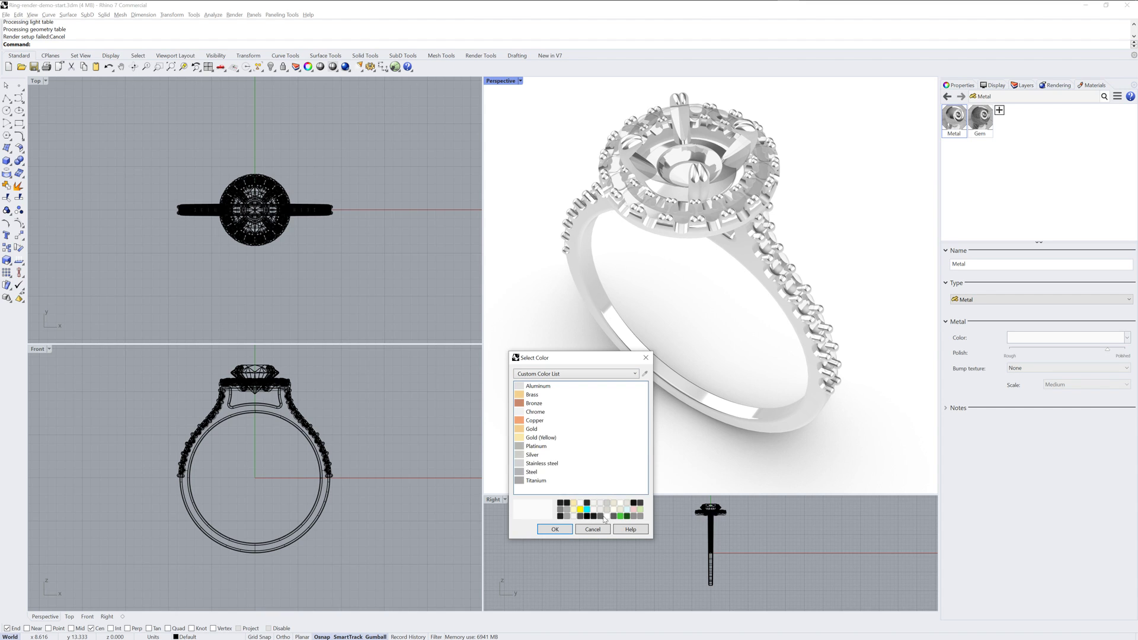
click(531, 429)
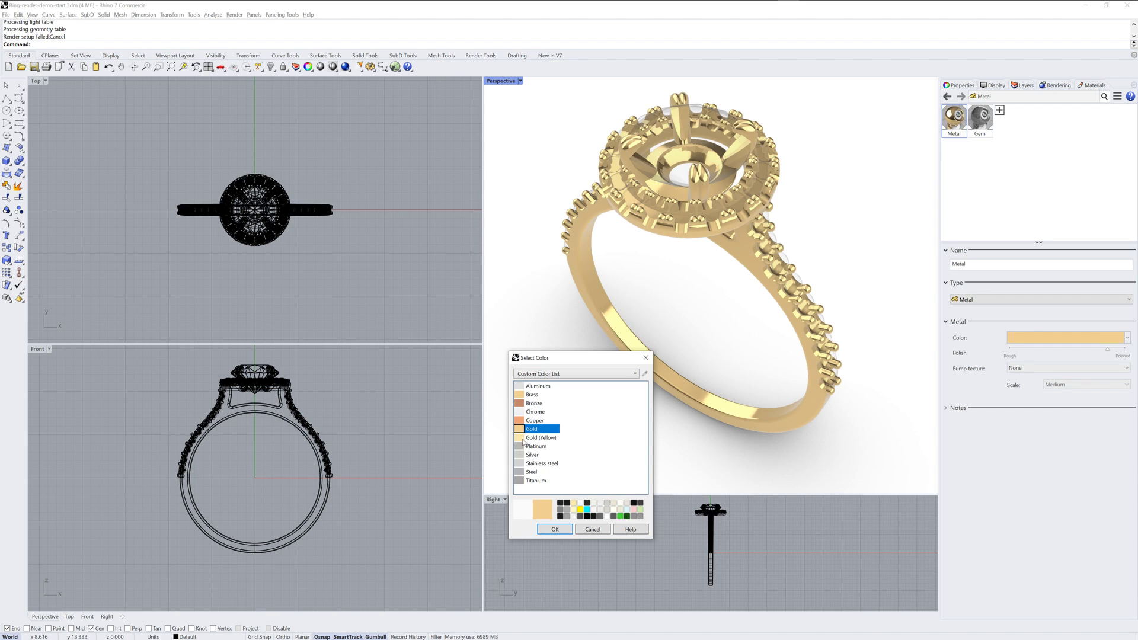
click(525, 438)
click(565, 532)
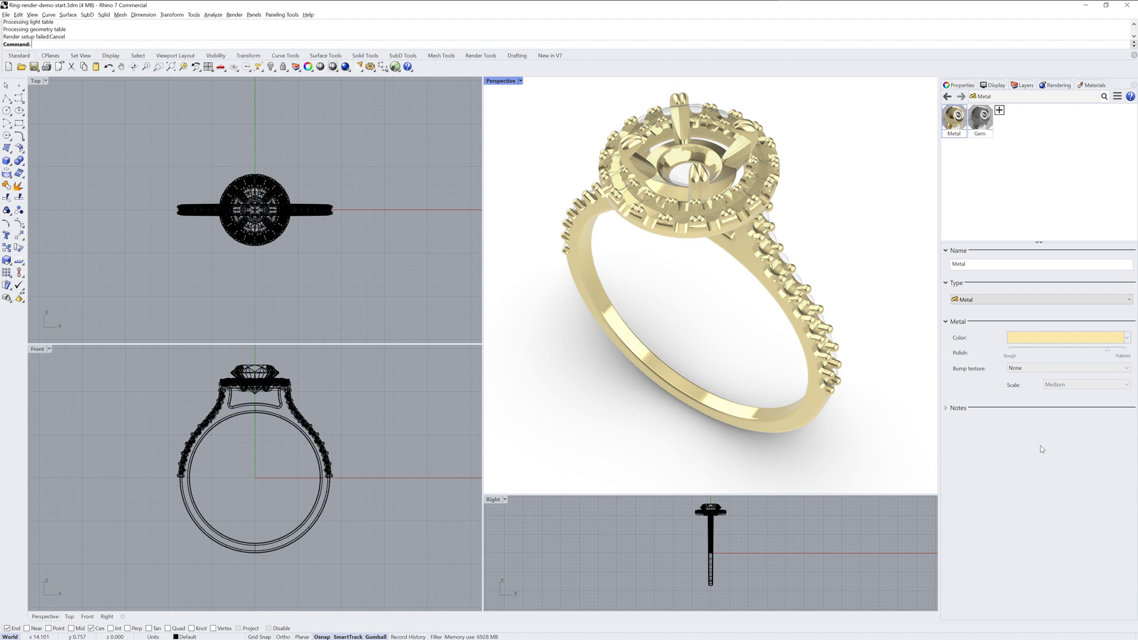
Switch Perspective to Raytraced with a 500-pass limit and orbit around the ring.
click(519, 81)
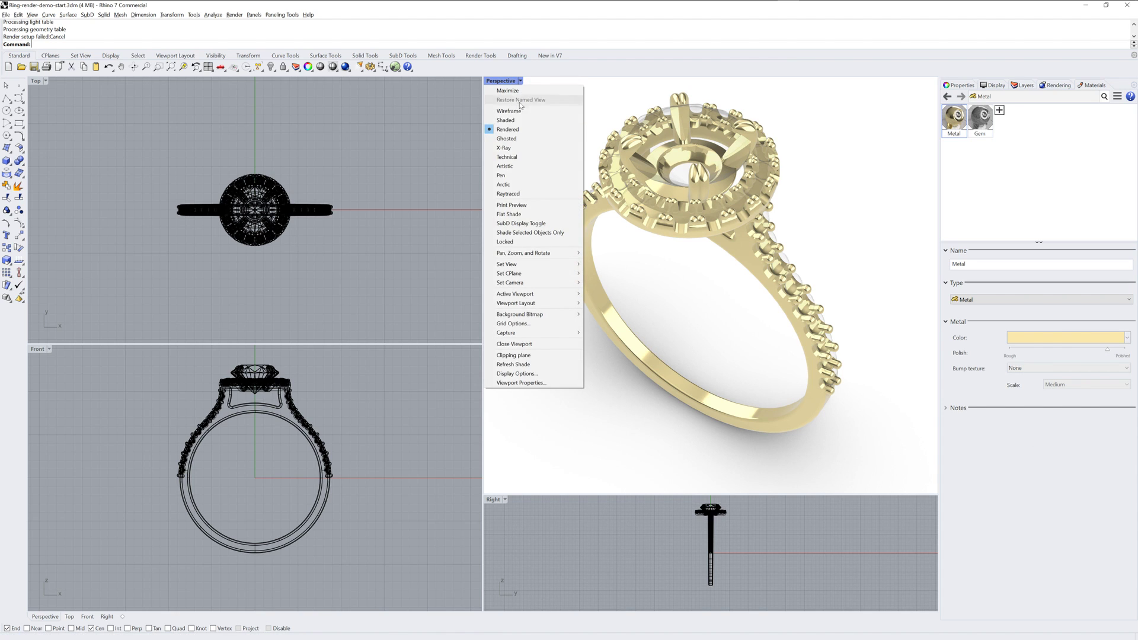
click(509, 194)
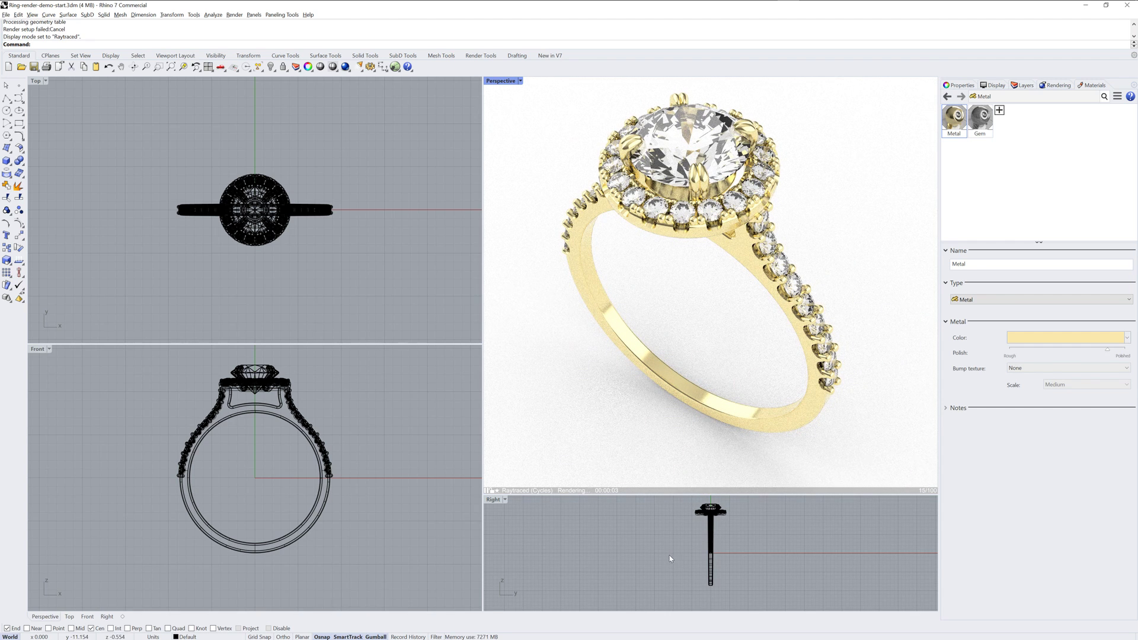
click(929, 491)
text(500)
key(Return)
right_drag(865, 313, 751, 317)
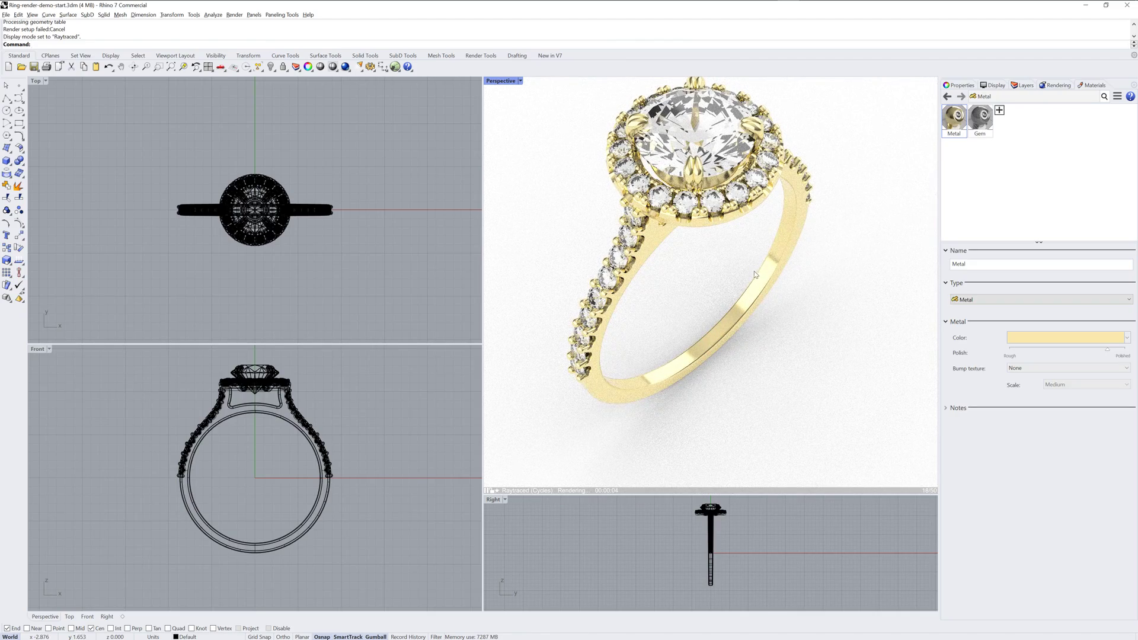
right_drag(769, 278, 855, 271)
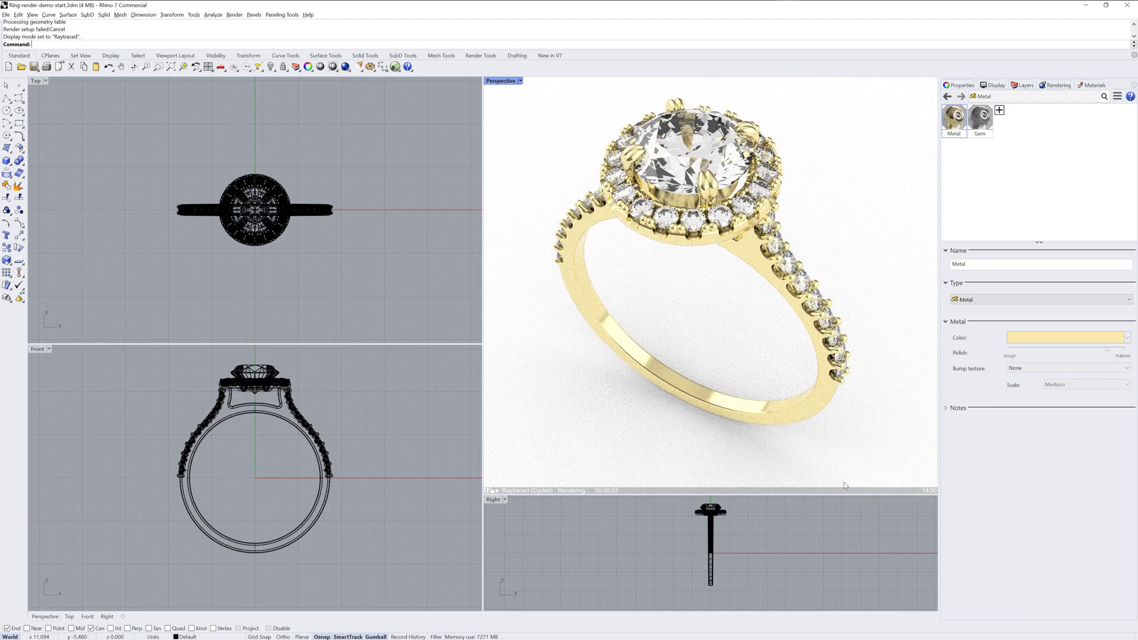
Set the render backdrop's solid colour to black using the colour wheel picker.
click(1057, 86)
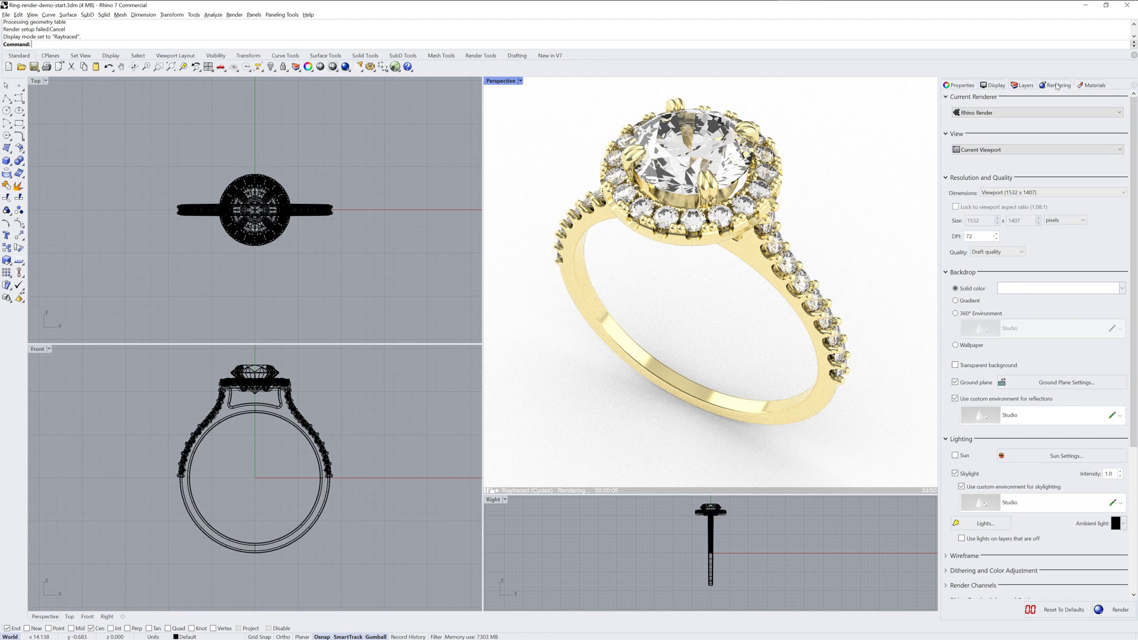
click(1044, 291)
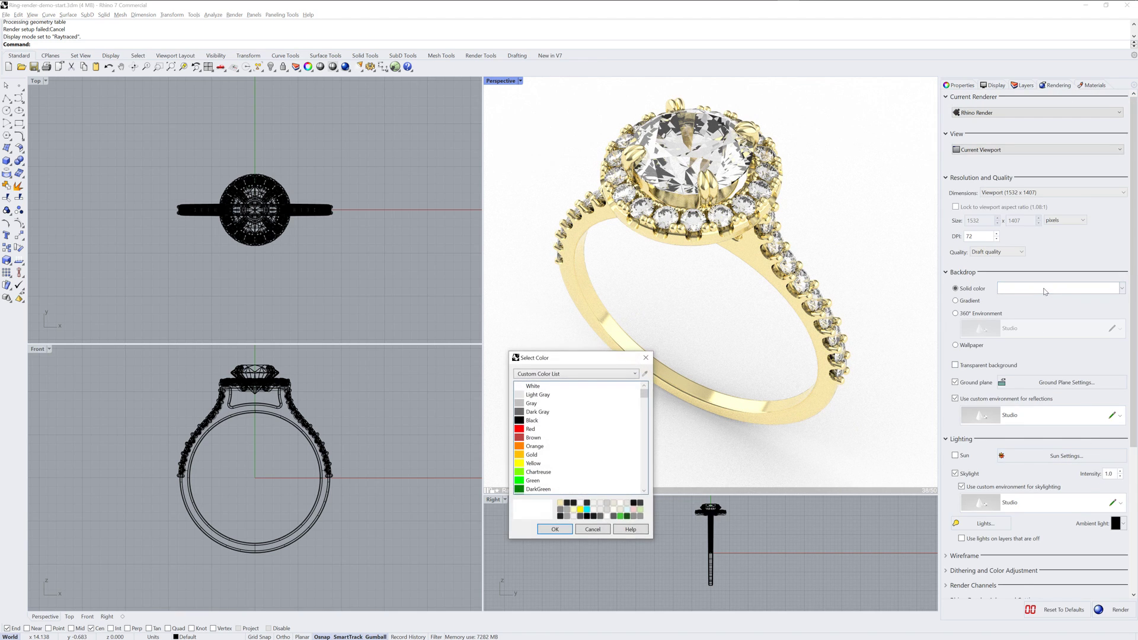
click(611, 375)
click(604, 387)
click(612, 466)
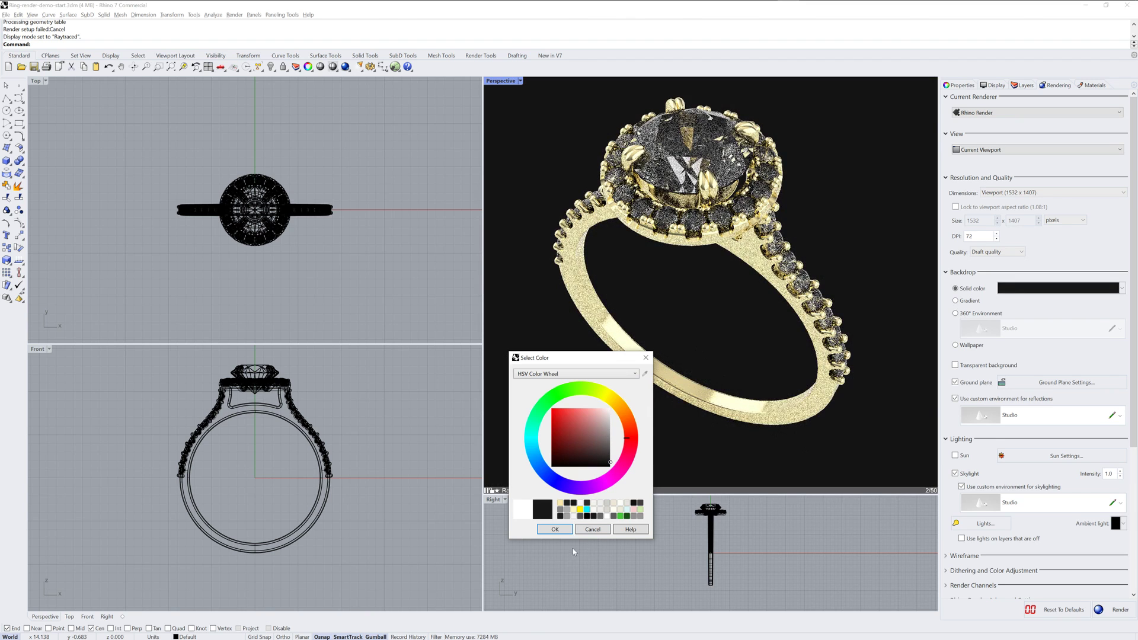
click(554, 529)
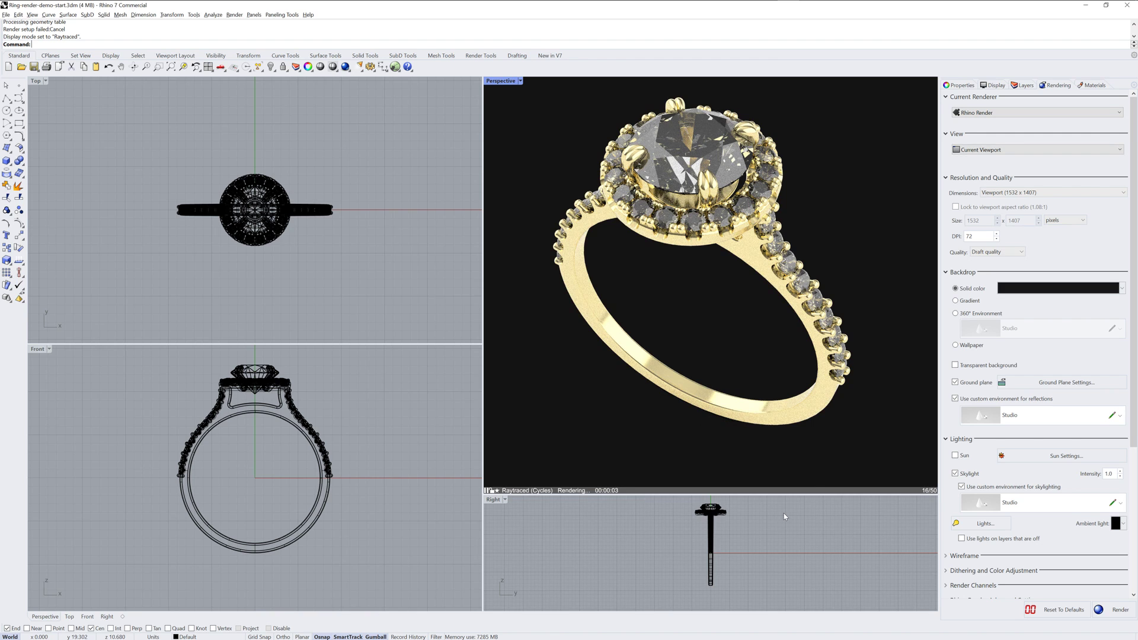
Set the backdrop to a 360° environment loaded from GemStudio.renv.
click(956, 313)
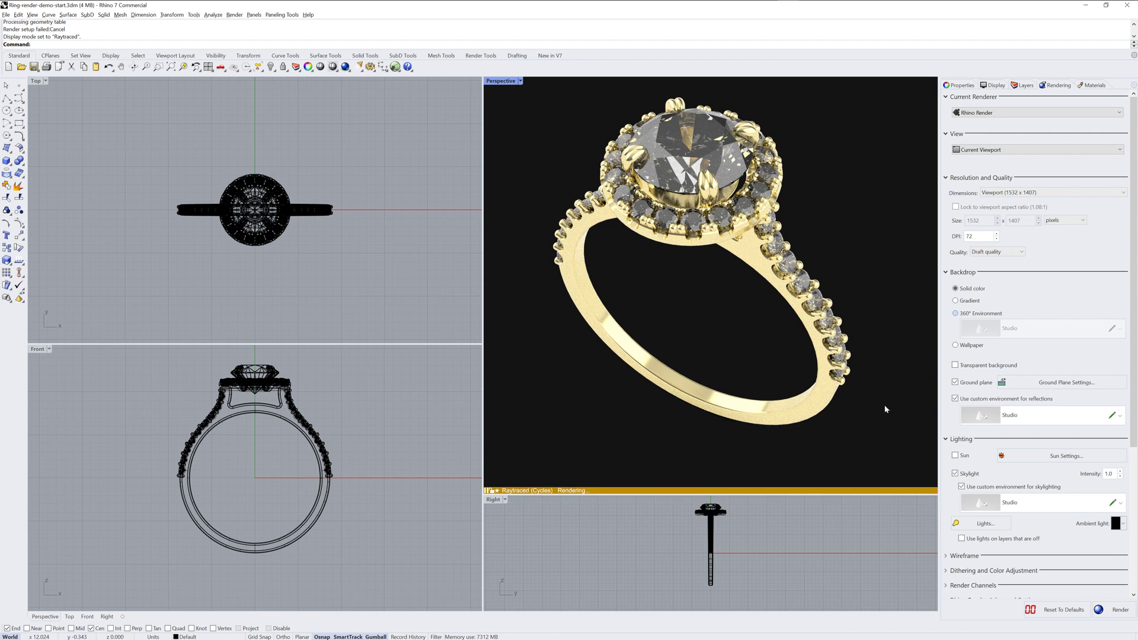
click(1120, 330)
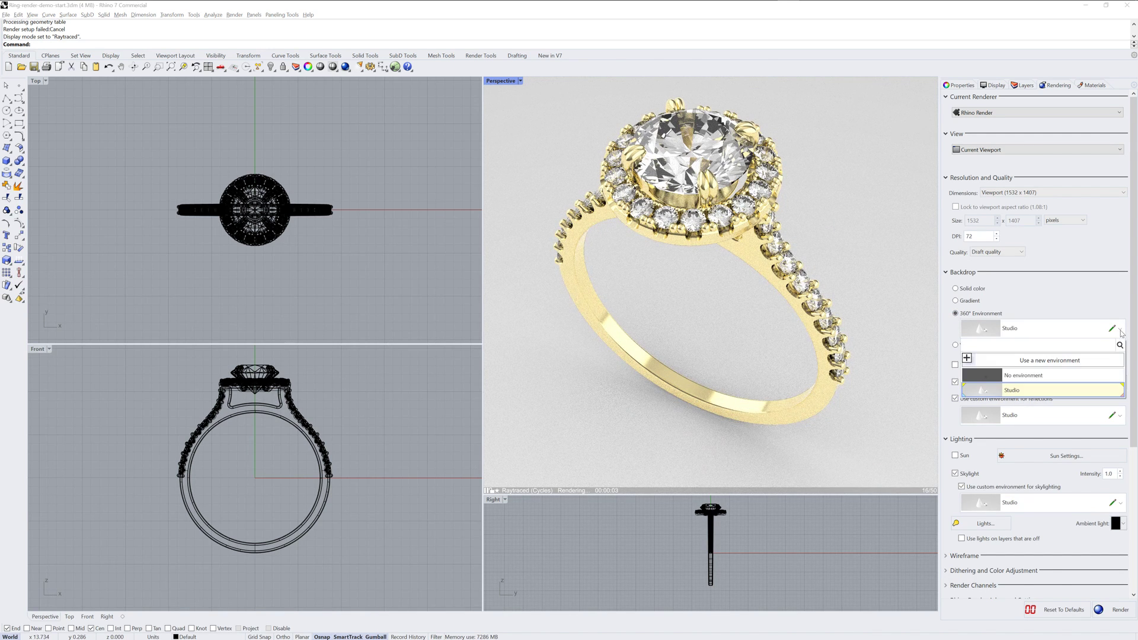
click(1064, 363)
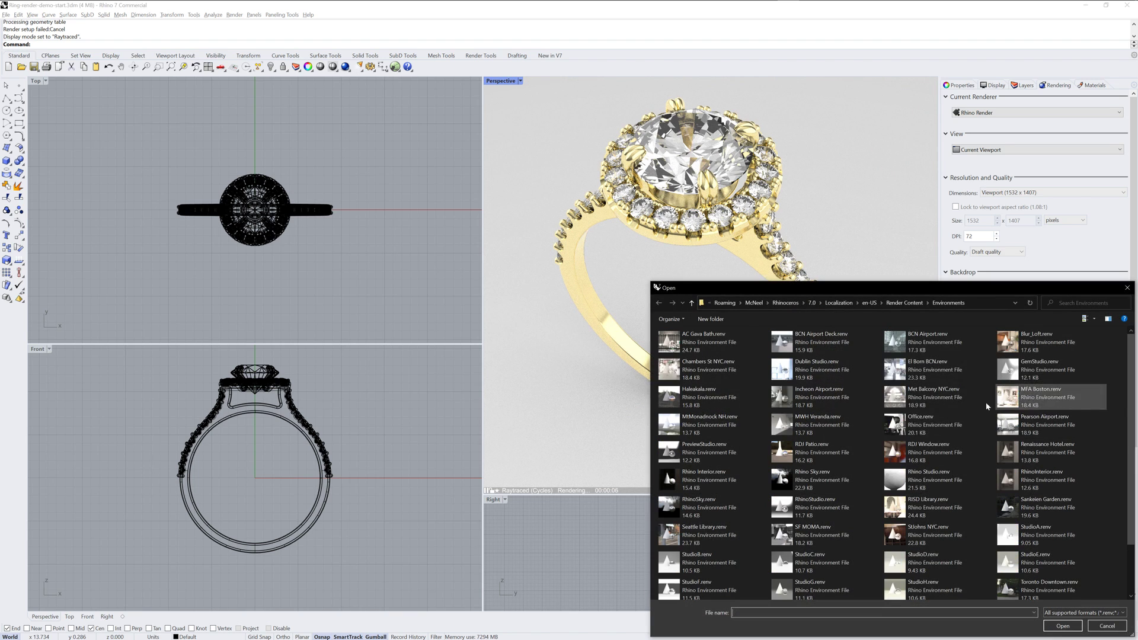
drag(902, 283, 659, 227)
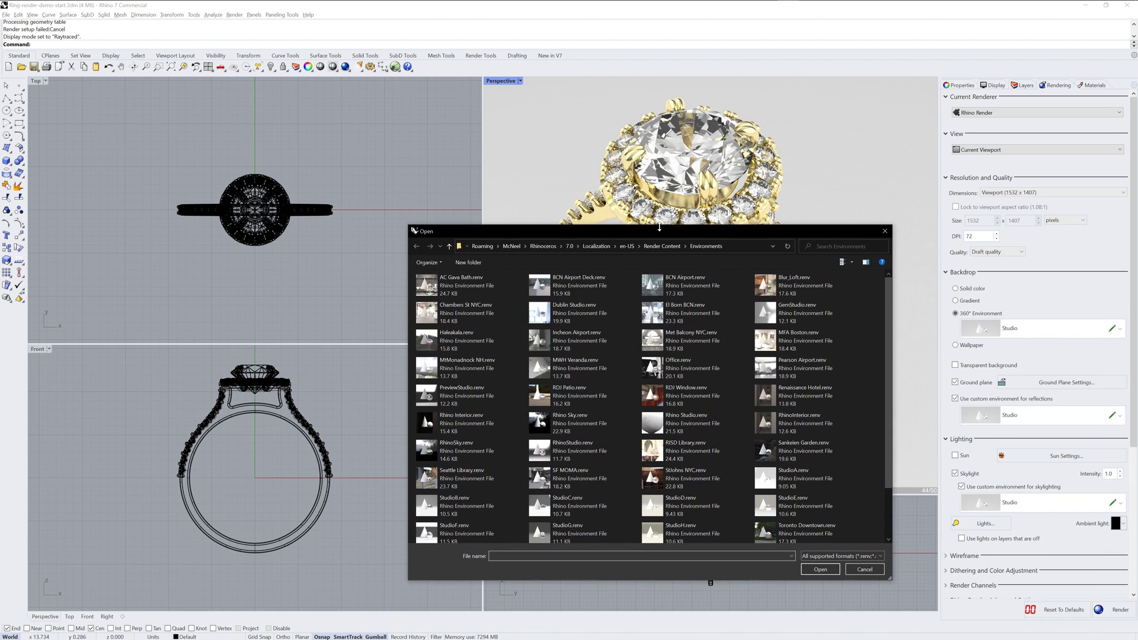
click(797, 311)
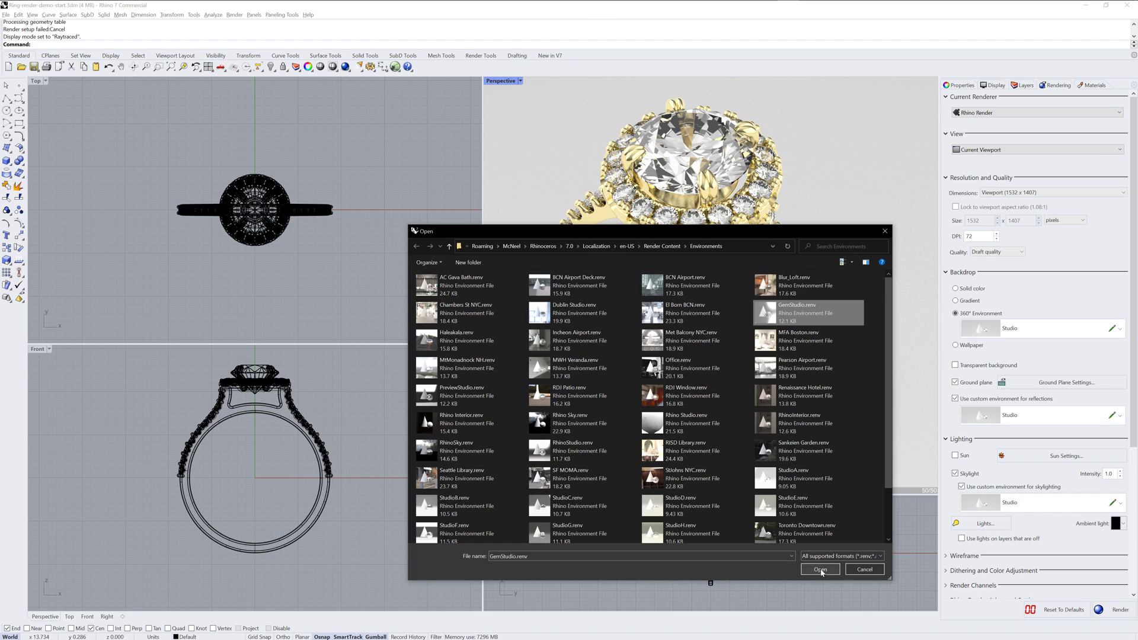
click(820, 570)
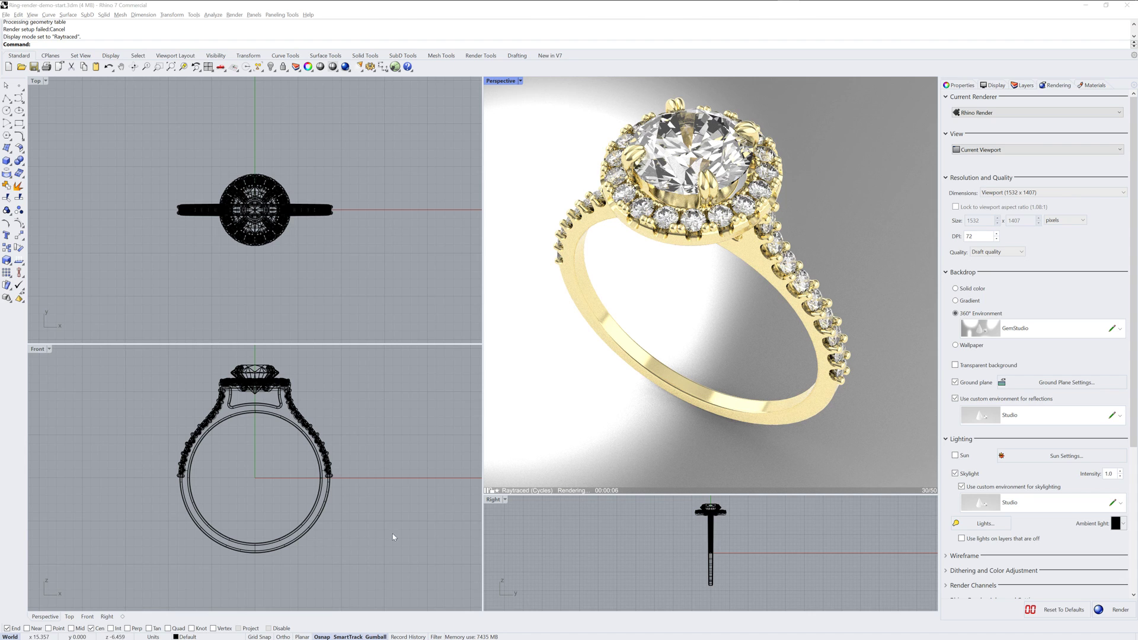
Switch Perspective back to Shaded, maximize it, and orbit and zoom out over the grid.
click(519, 81)
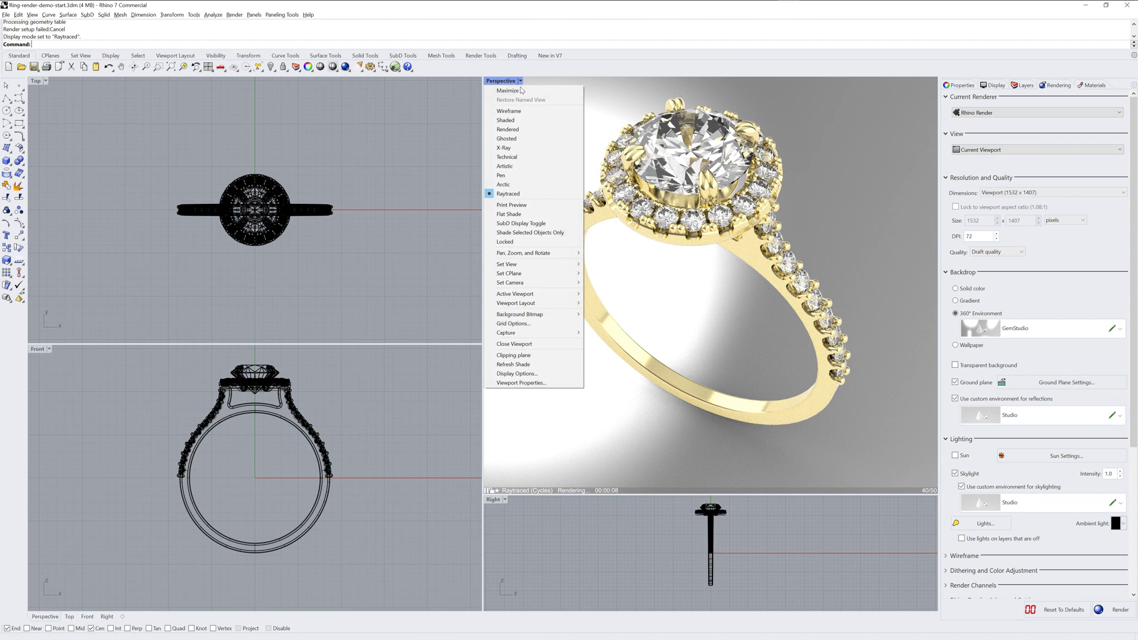
click(509, 120)
double_click(506, 81)
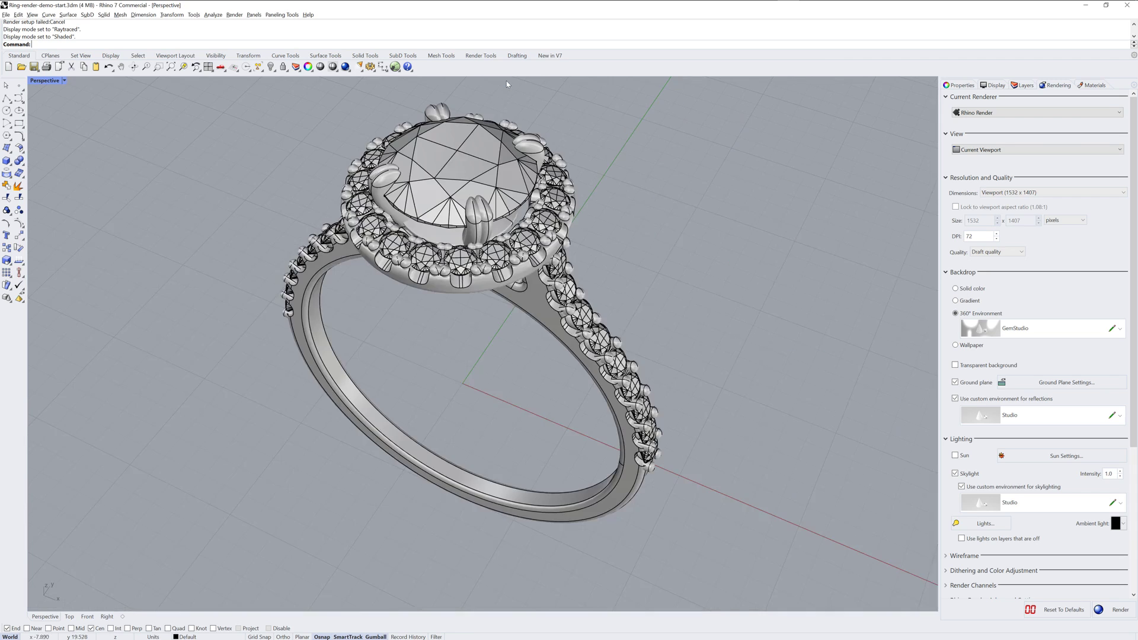
right_drag(511, 262, 456, 254)
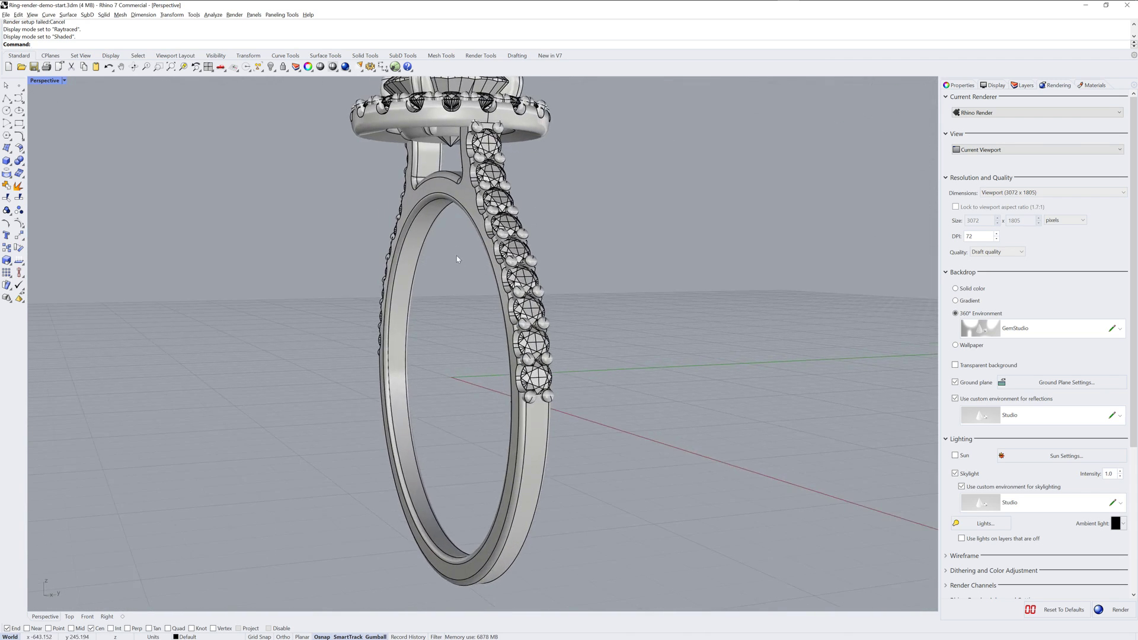
scroll(468, 273, down, 3)
right_drag(483, 295, 291, 330)
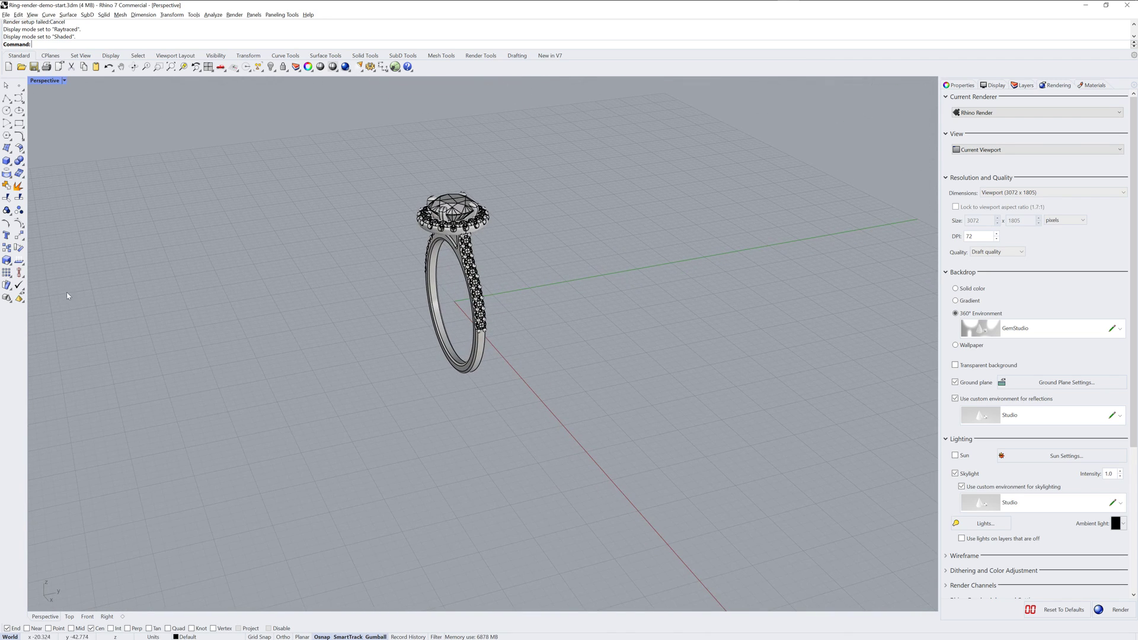
click(8, 150)
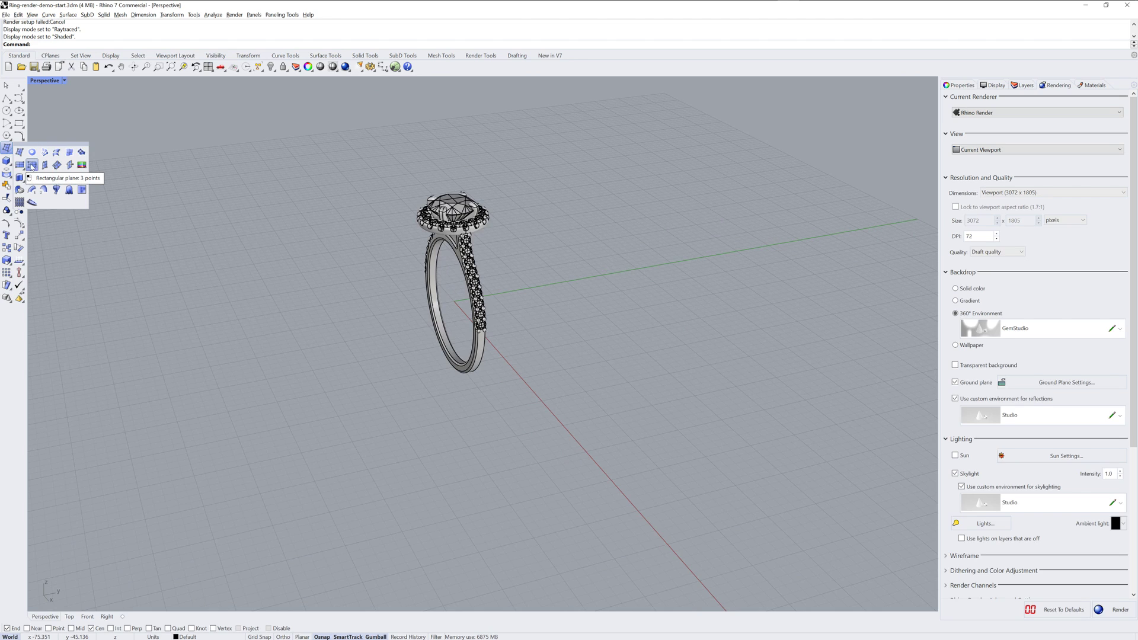
Draw a rectangular plane centred at the origin (0).
click(32, 165)
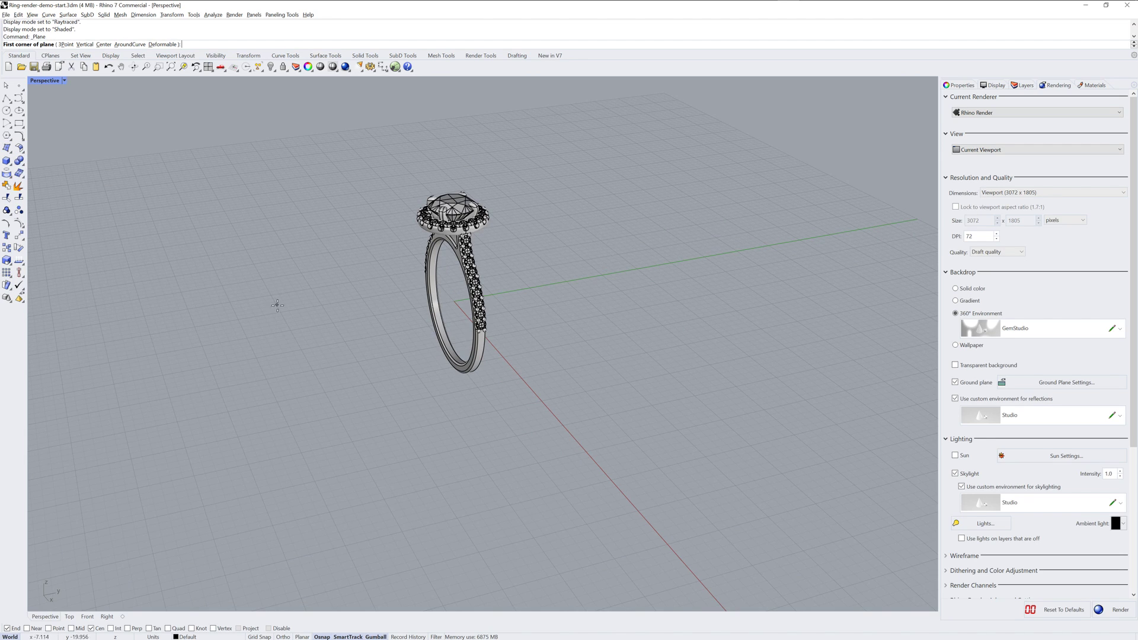
text(c)
key(Return)
text(0)
key(Return)
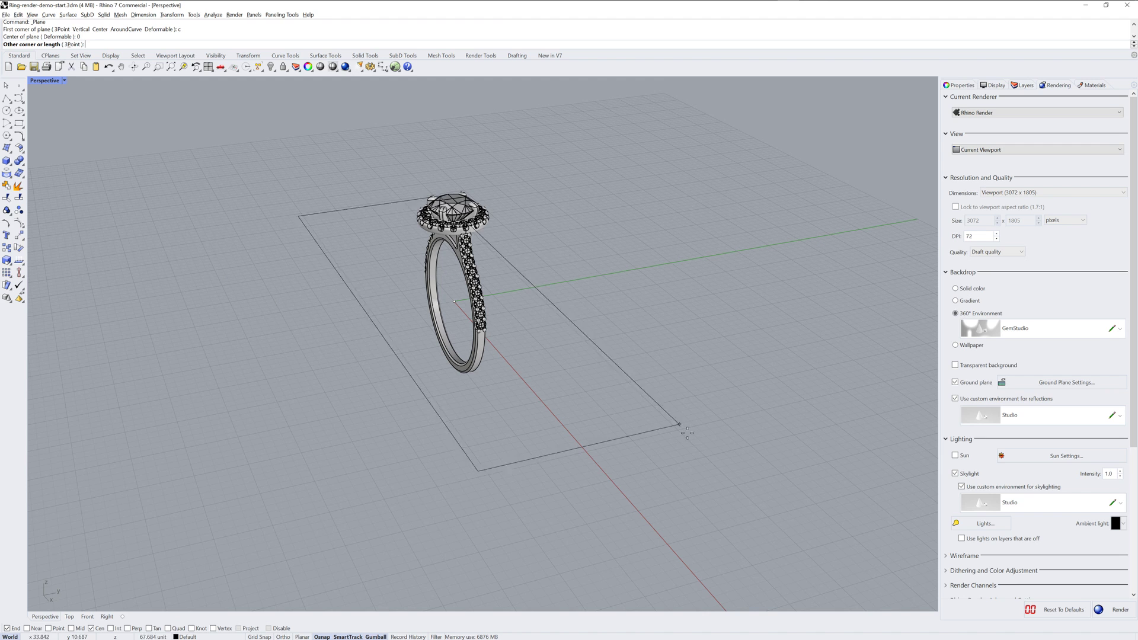
click(911, 349)
Move the plane under the ring and stretch it larger to form the floor.
click(624, 354)
scroll(592, 355, down, 3)
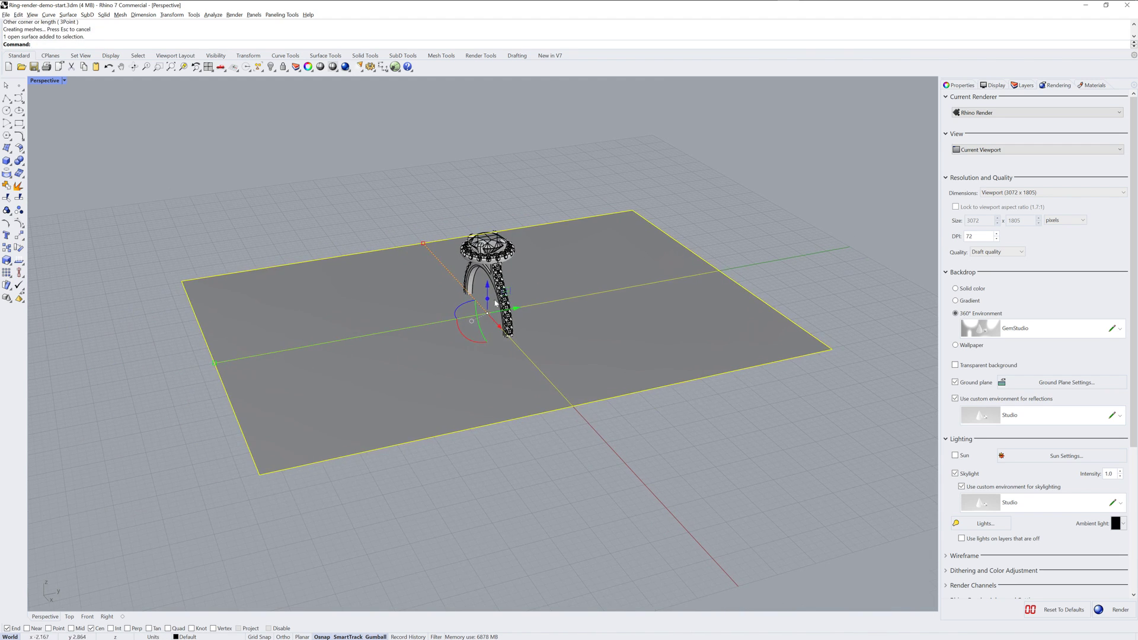
drag(483, 281, 492, 335)
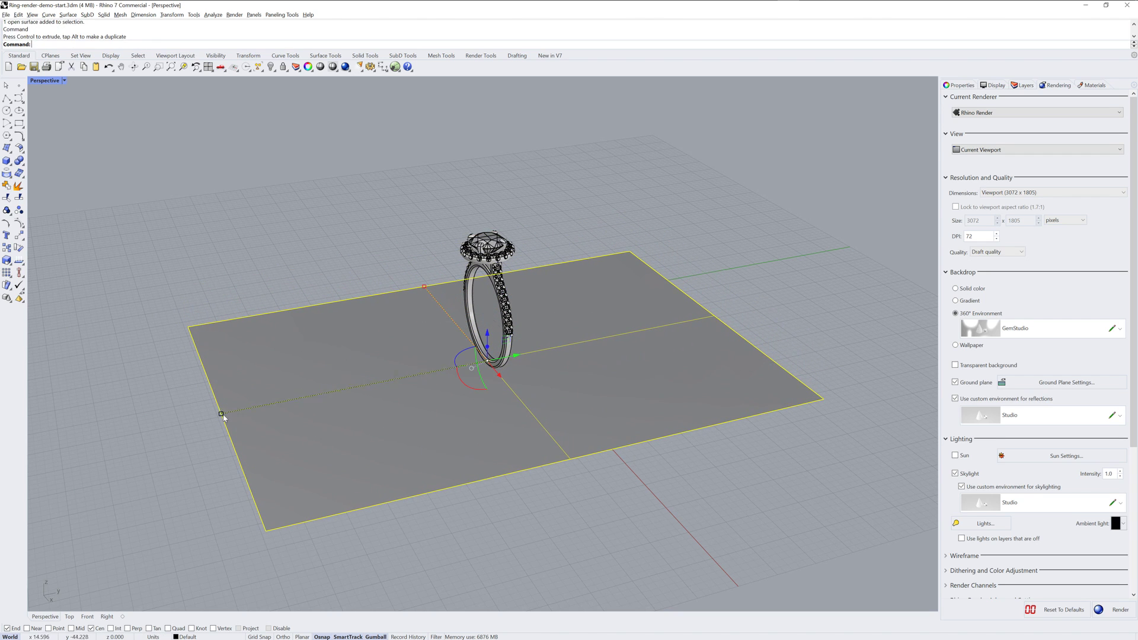
drag(224, 414, 189, 422)
scroll(415, 402, down, 3)
drag(491, 380, 309, 429)
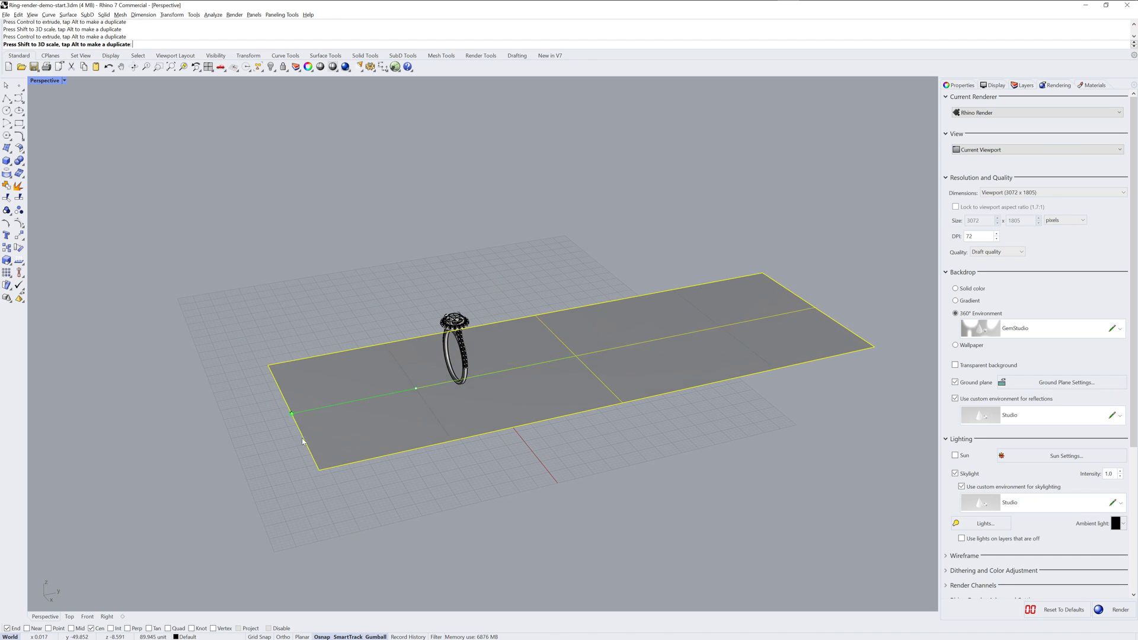
right_drag(308, 430, 518, 361)
drag(518, 361, 445, 353)
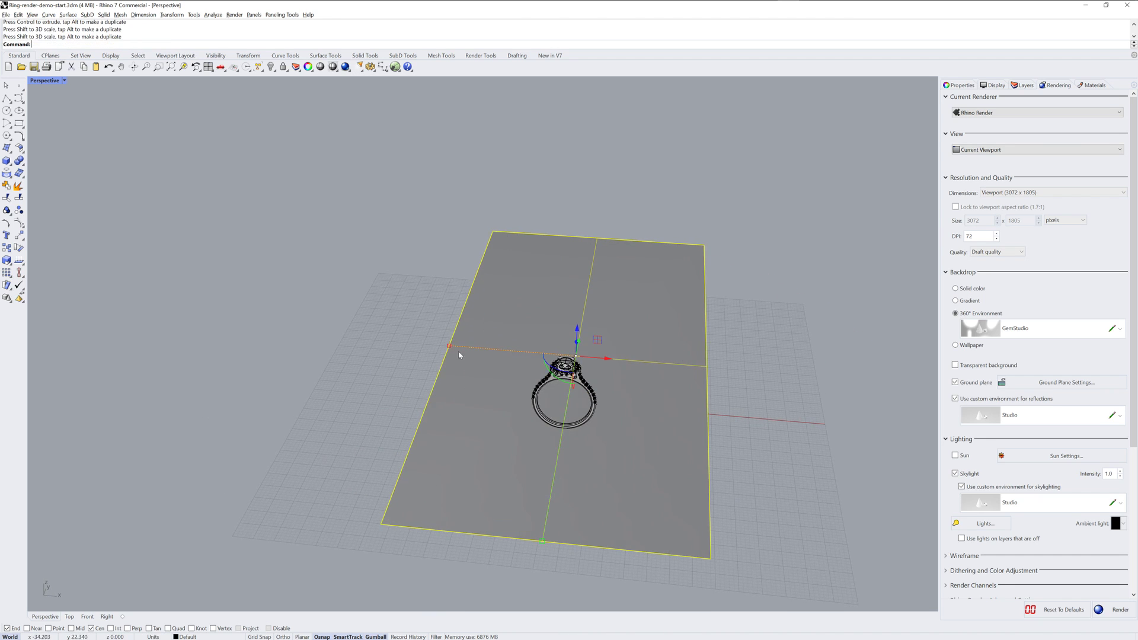
right_drag(444, 353, 631, 376)
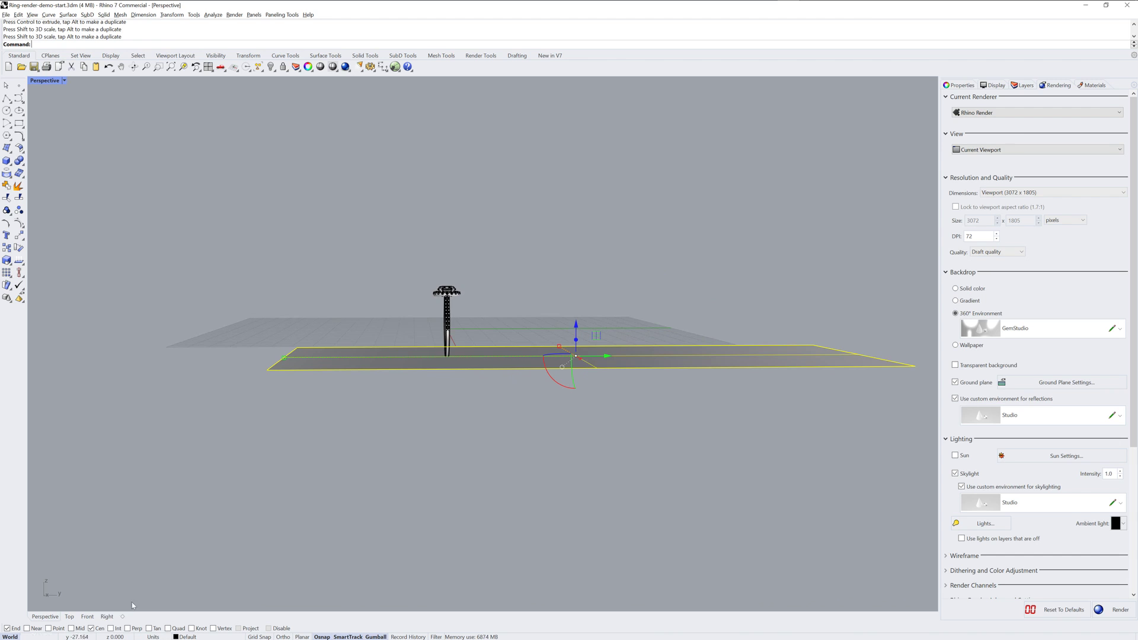
In the Right view, Bend the backdrop line end to end through a raised point, then view it in Perspective.
click(106, 616)
scroll(407, 447, down, 10)
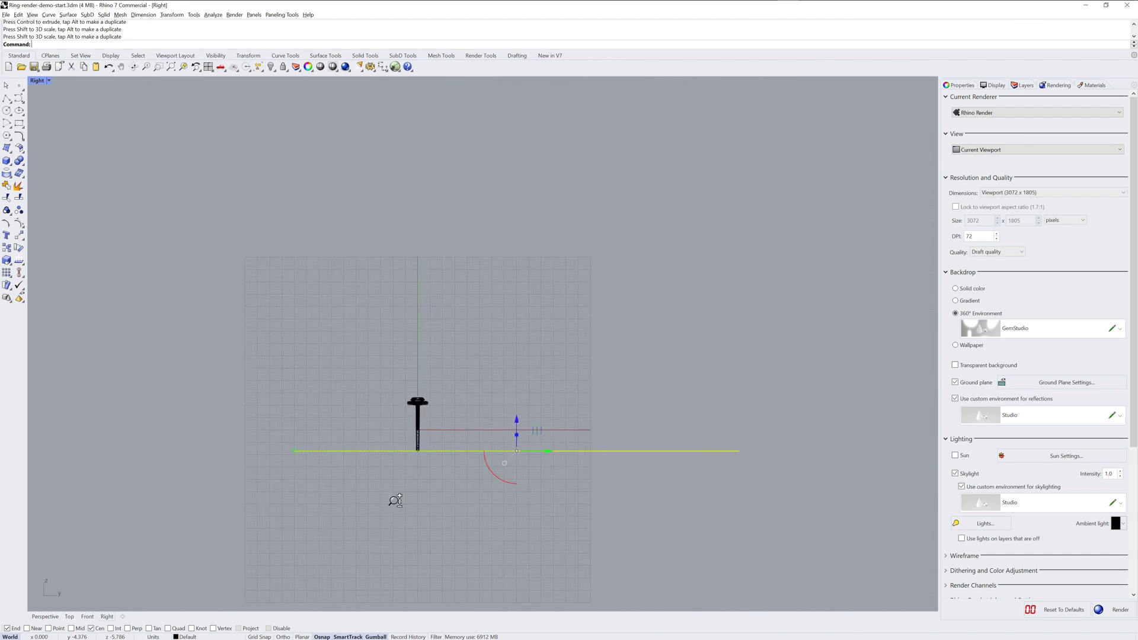
text(bend)
key(Return)
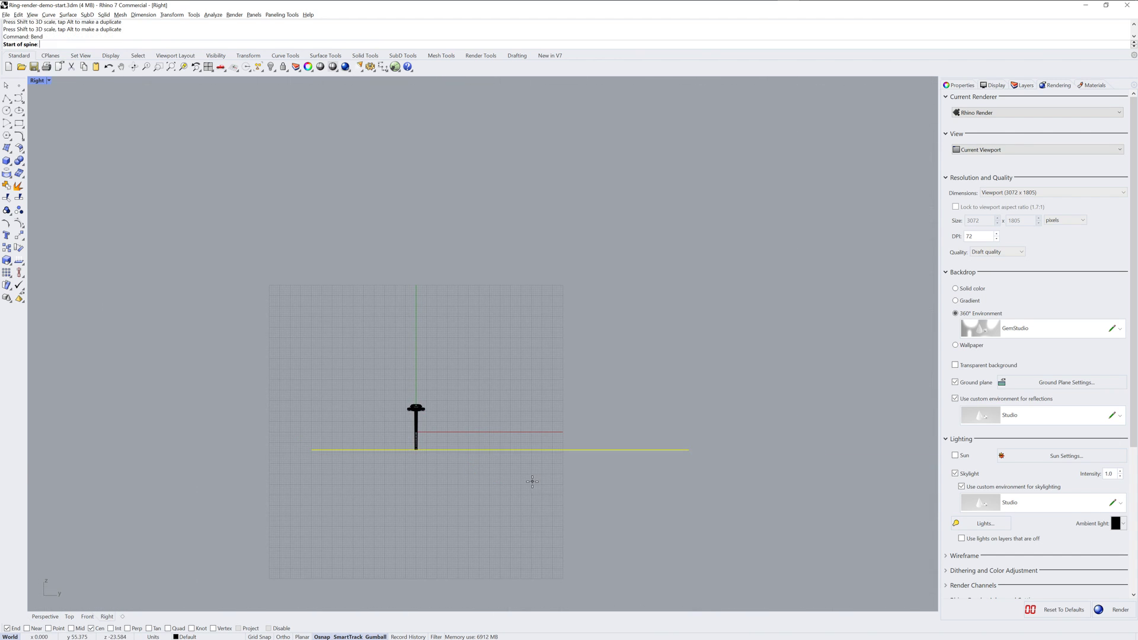
click(470, 450)
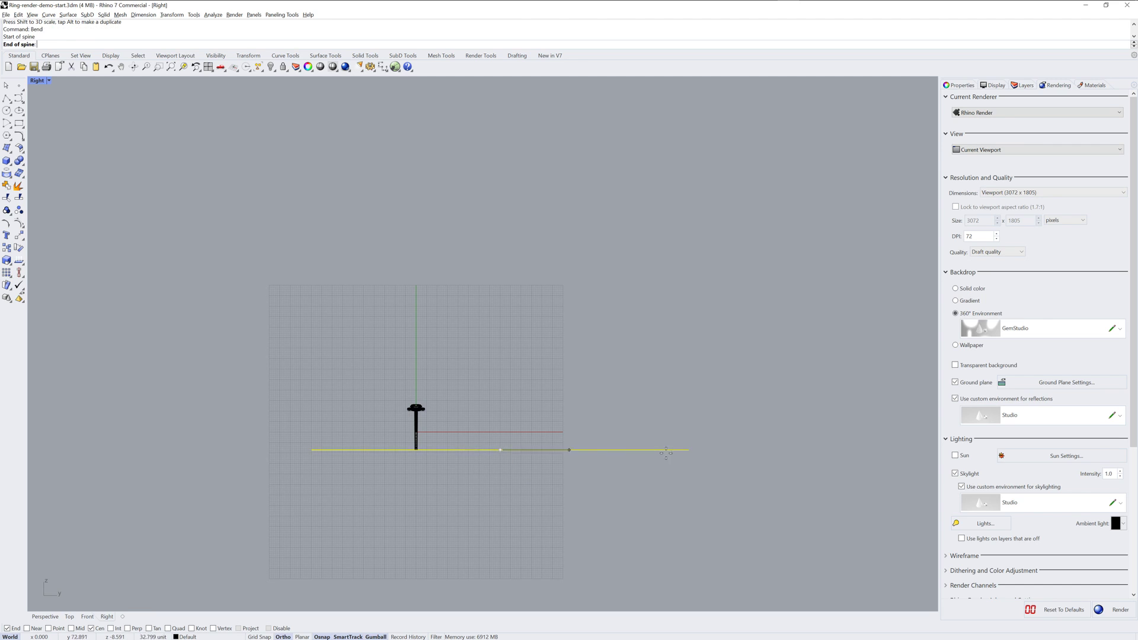
click(770, 450)
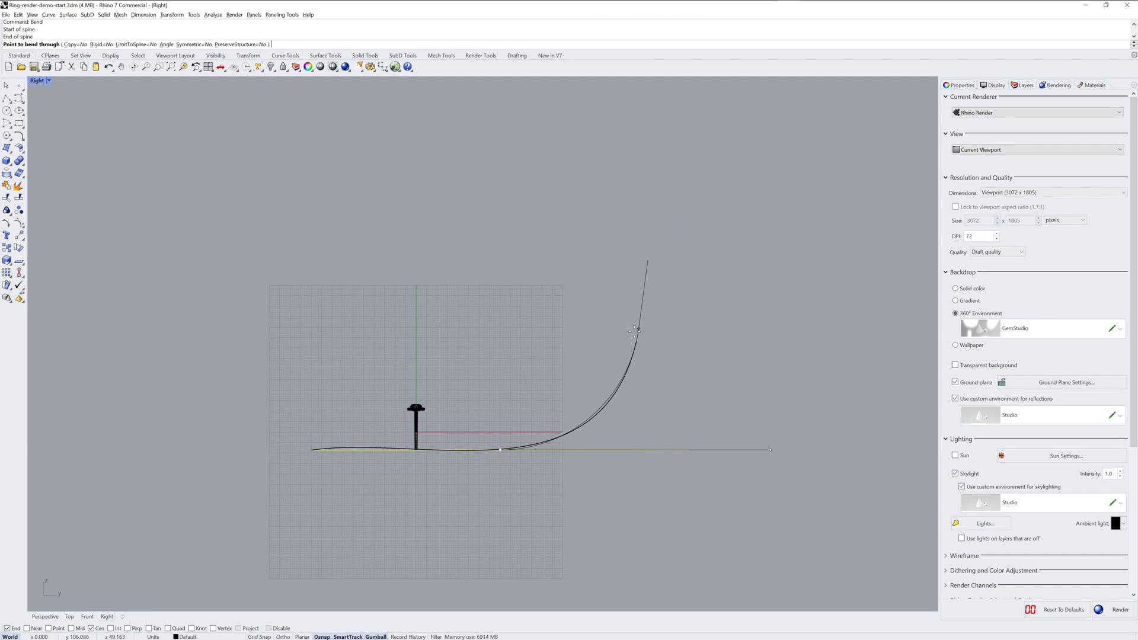
click(622, 349)
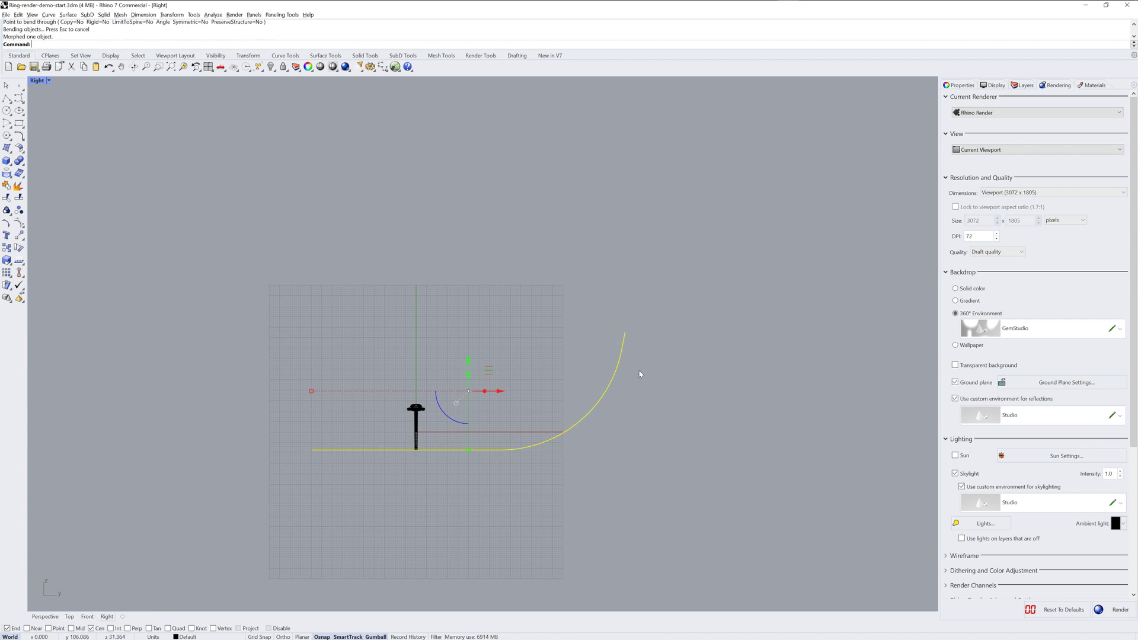
key(Escape)
click(45, 616)
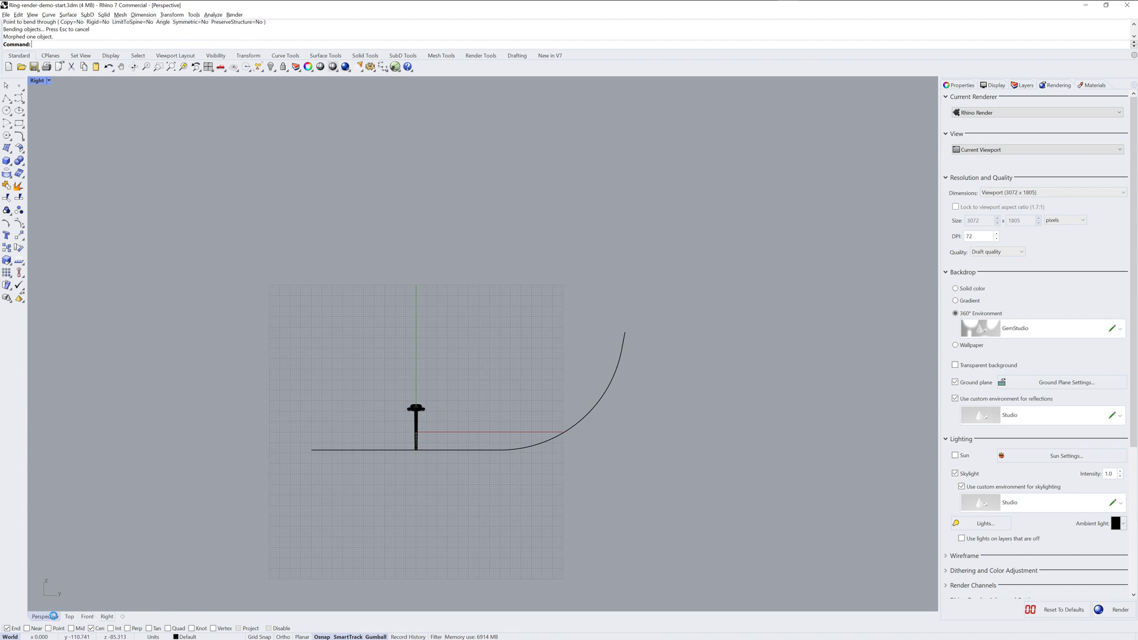
right_drag(507, 452, 703, 421)
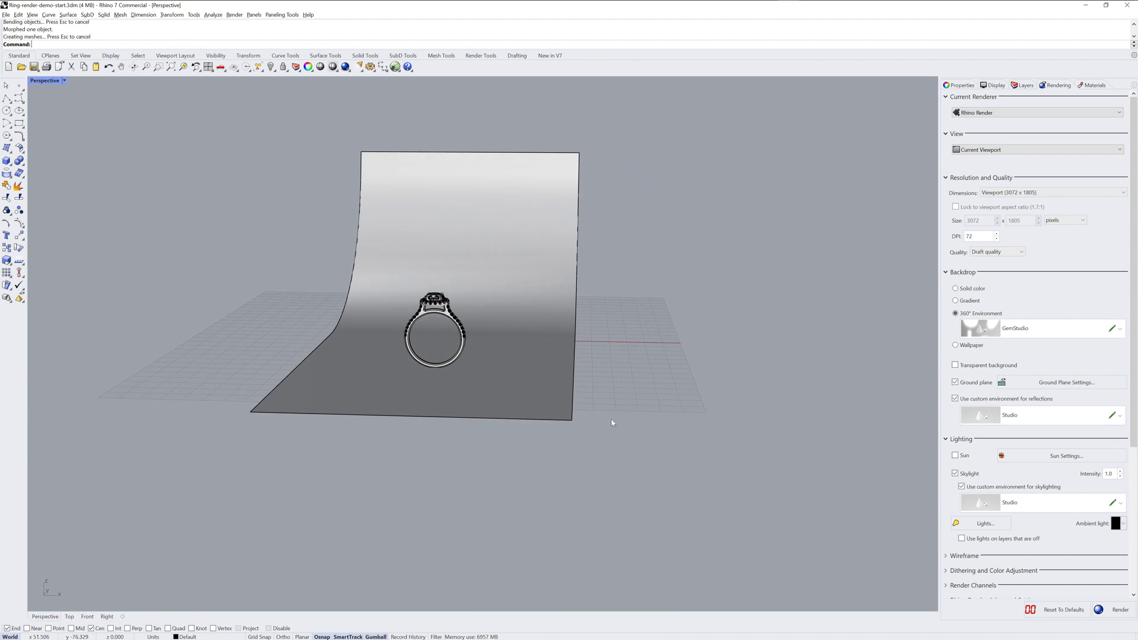
Restore the four-viewport layout and orbit Perspective to view the ring from above-left.
double_click(51, 617)
double_click(44, 81)
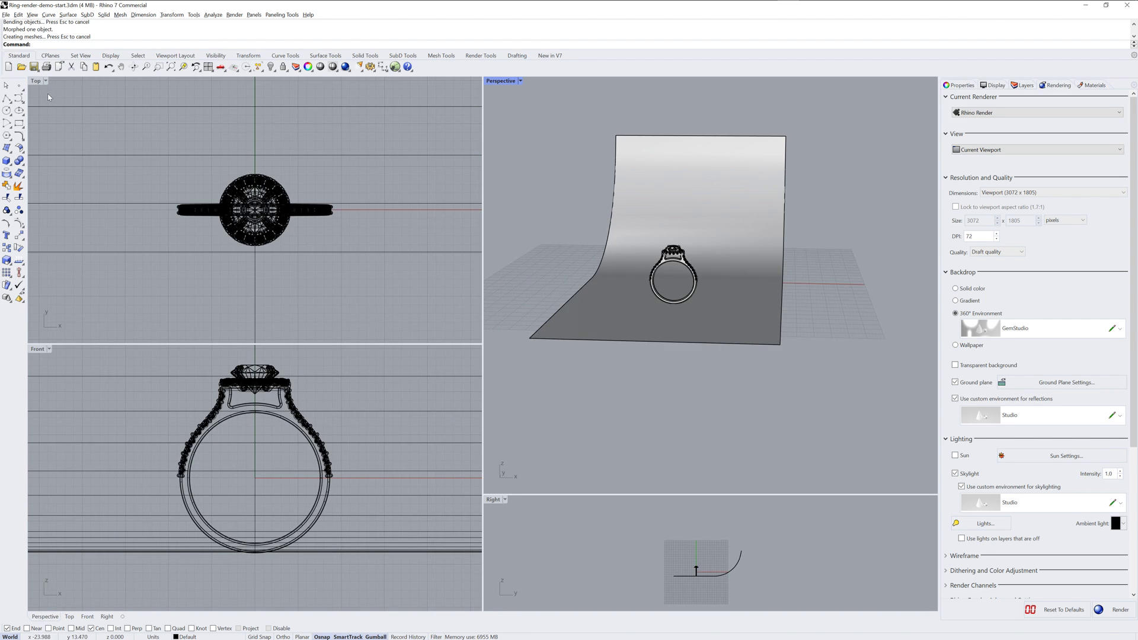
scroll(686, 319, up, 5)
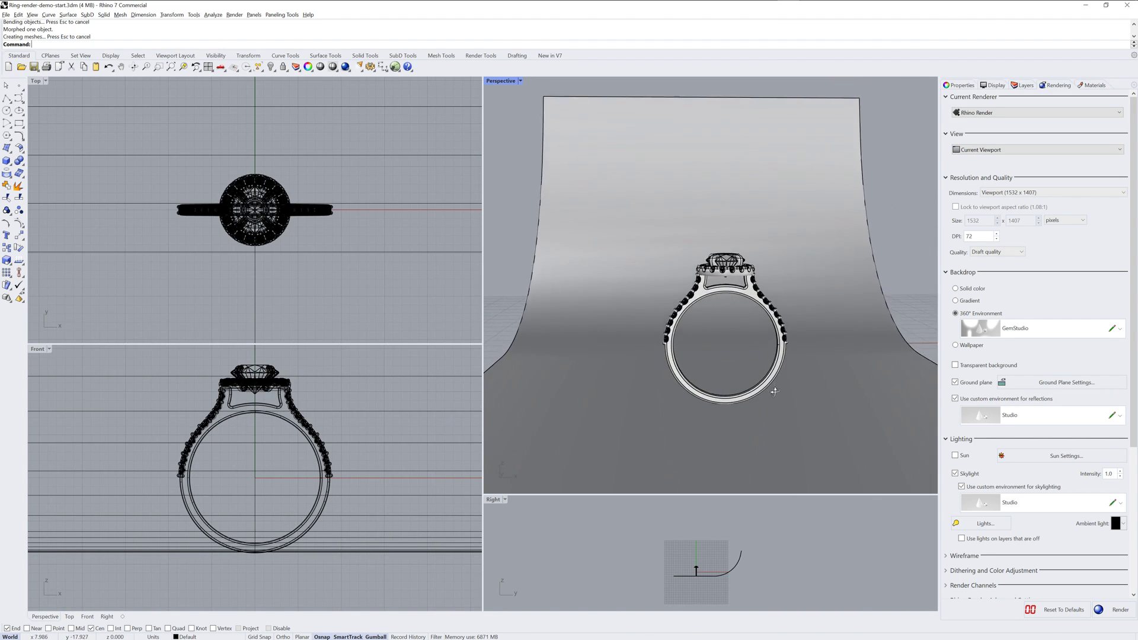
right_drag(773, 382, 809, 342)
Rotate the backdrop counter-clockwise, scale it wider, and nudge it slightly left and down.
click(808, 342)
scroll(339, 313, down, 5)
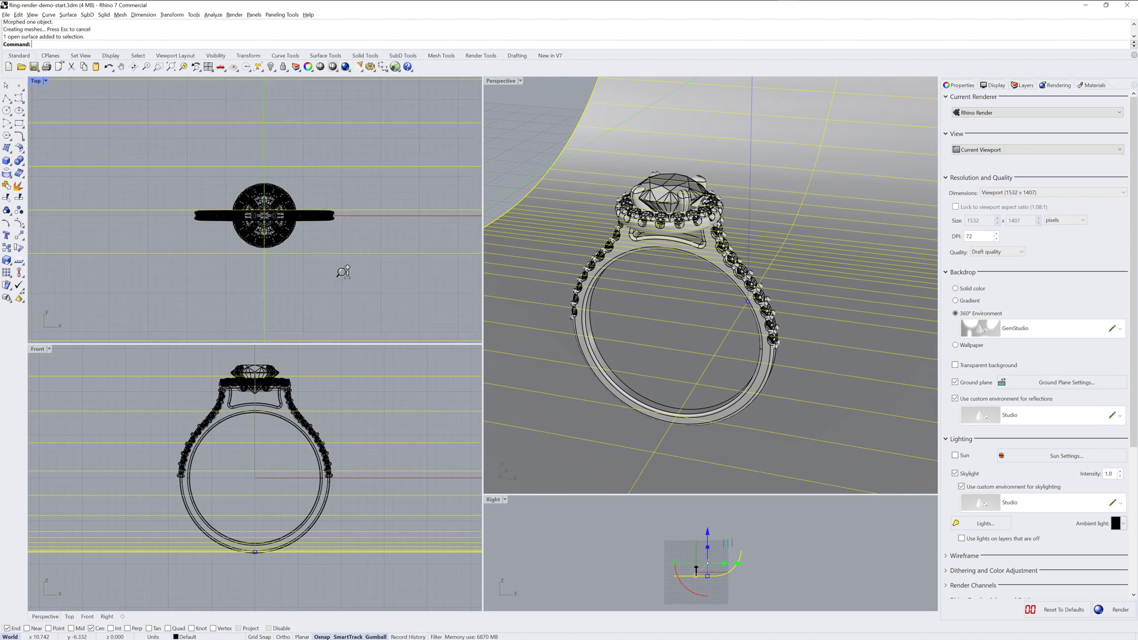
drag(317, 255, 327, 260)
drag(350, 222, 291, 260)
drag(364, 224, 353, 228)
click(435, 234)
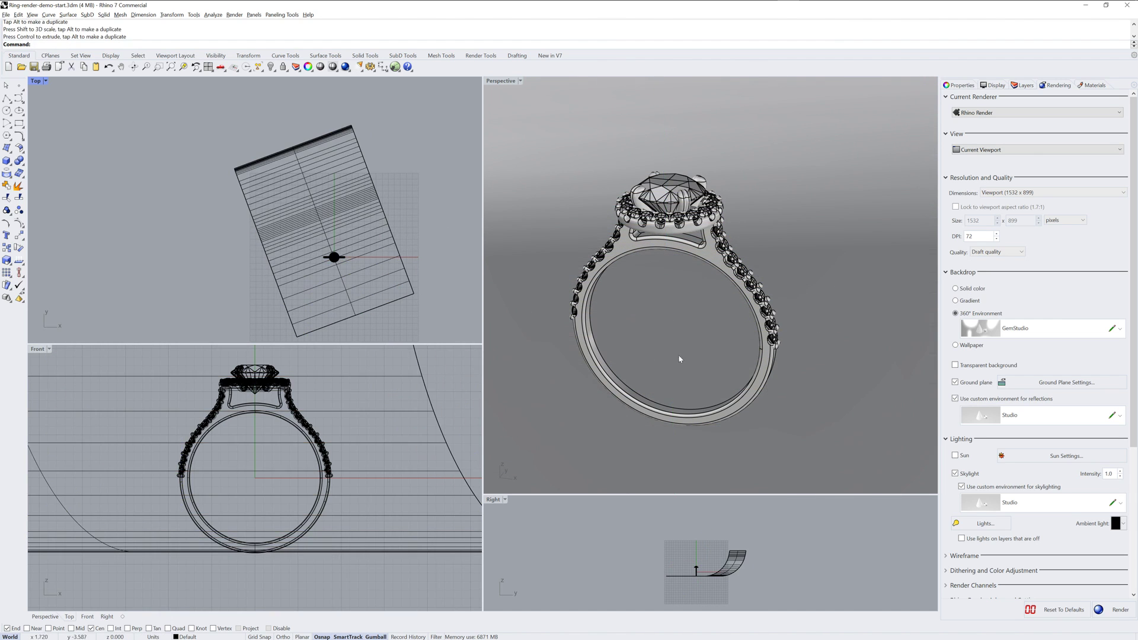
mouse_move(680, 359)
right_down()
mouse_move(711, 347)
mouse_move(689, 339)
mouse_move(691, 349)
mouse_move(660, 350)
right_up()
Set Perspective to Raytraced and move the backdrop vertically by a negative distance.
click(519, 80)
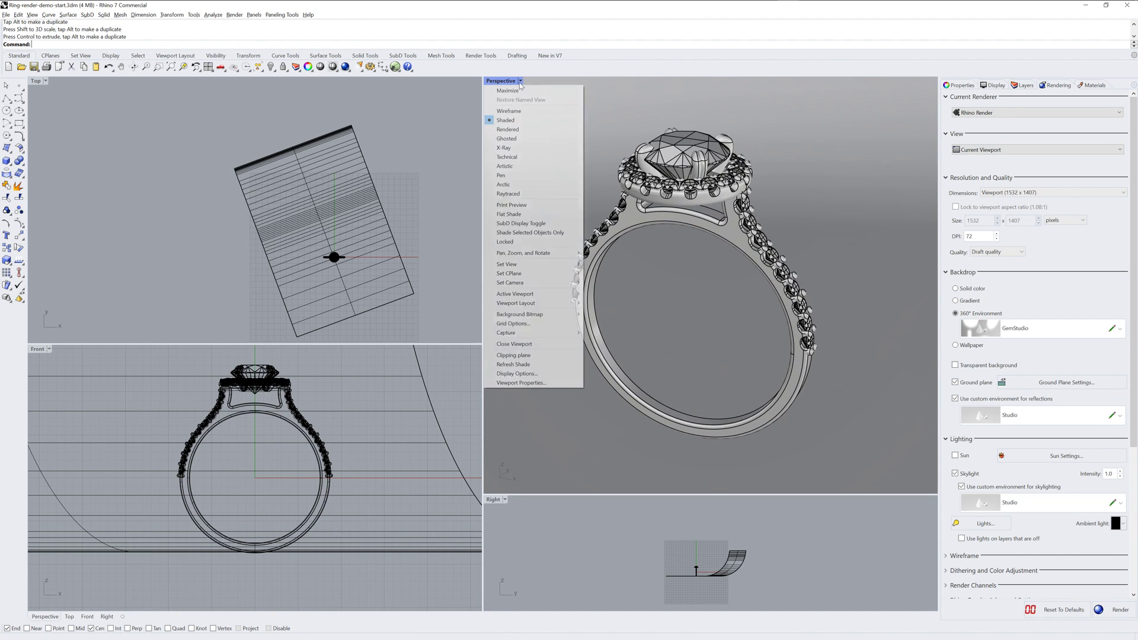
click(519, 194)
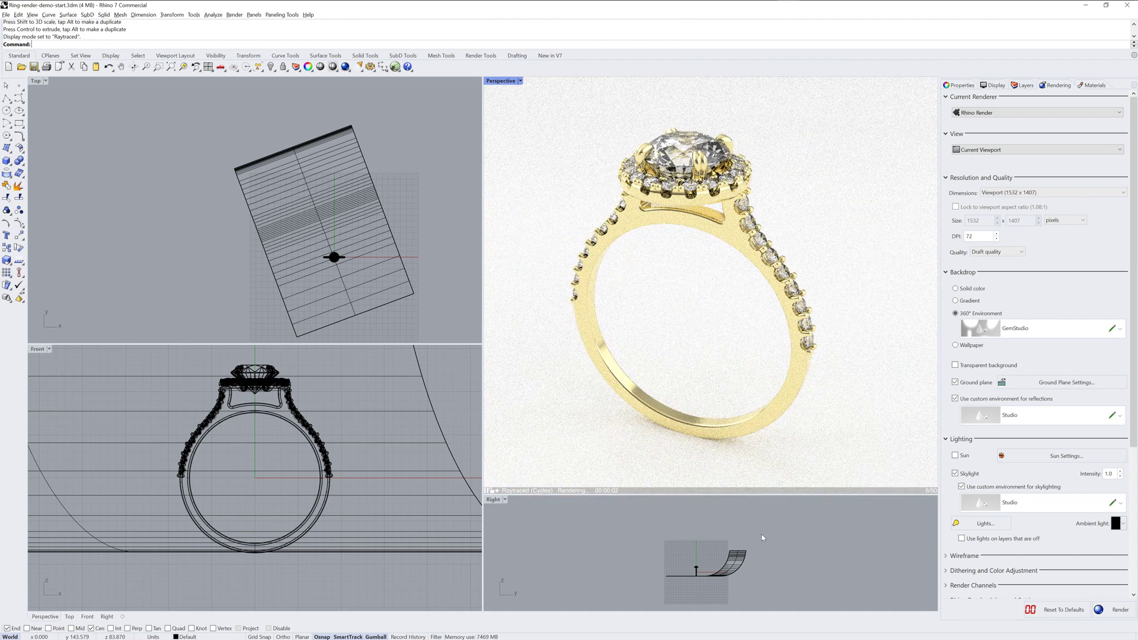
click(727, 579)
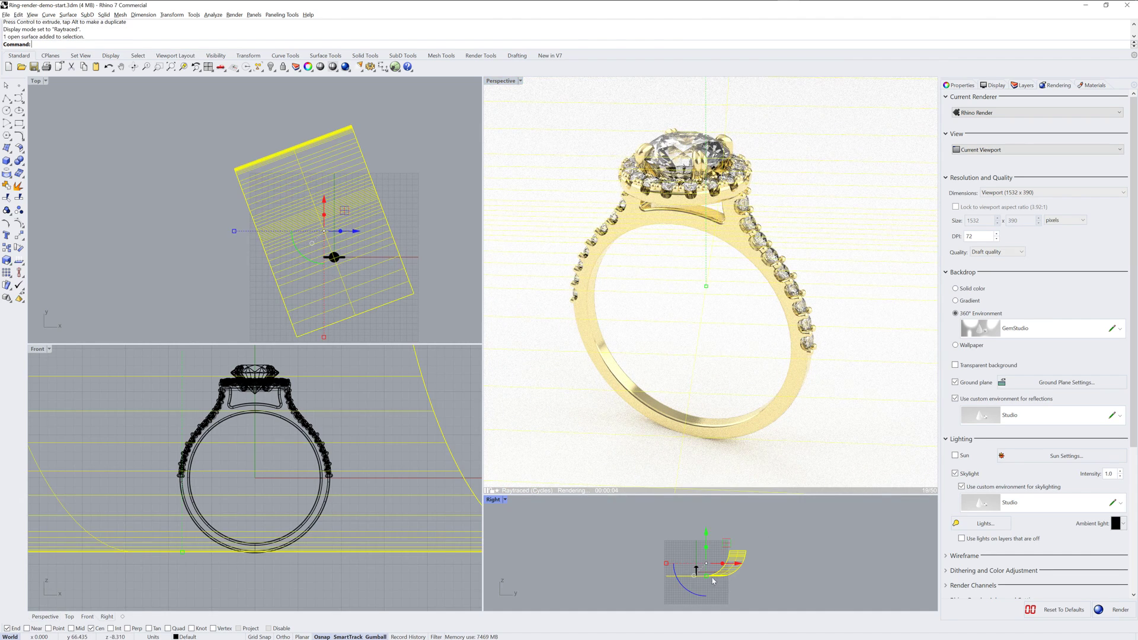
scroll(717, 551, up, 2)
scroll(716, 551, up, 4)
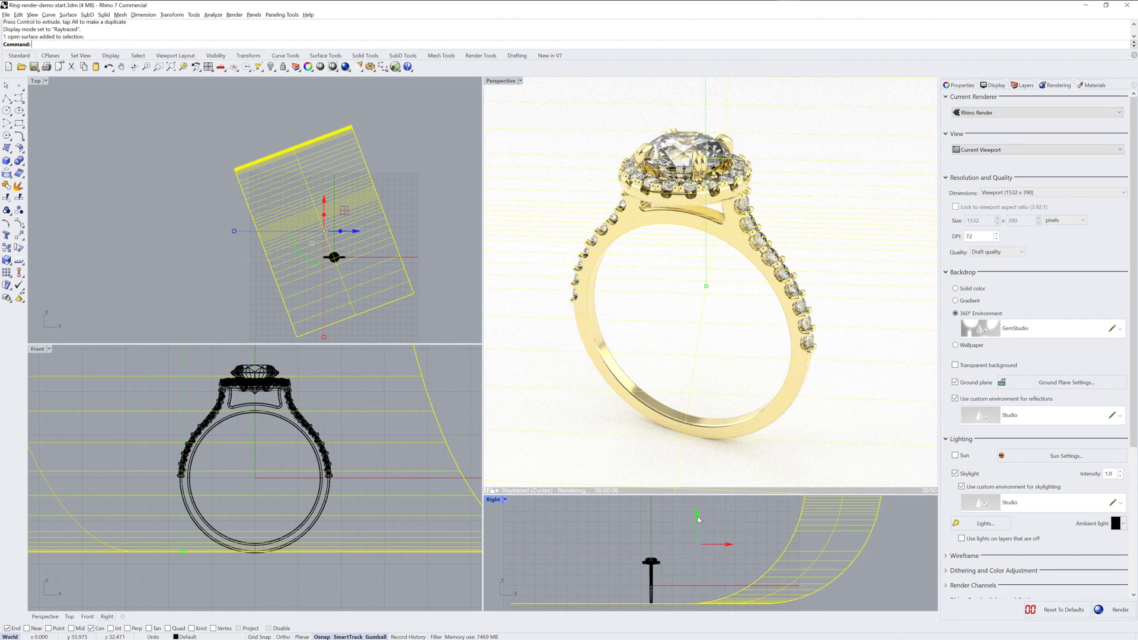
drag(698, 517, 697, 517)
click(698, 513)
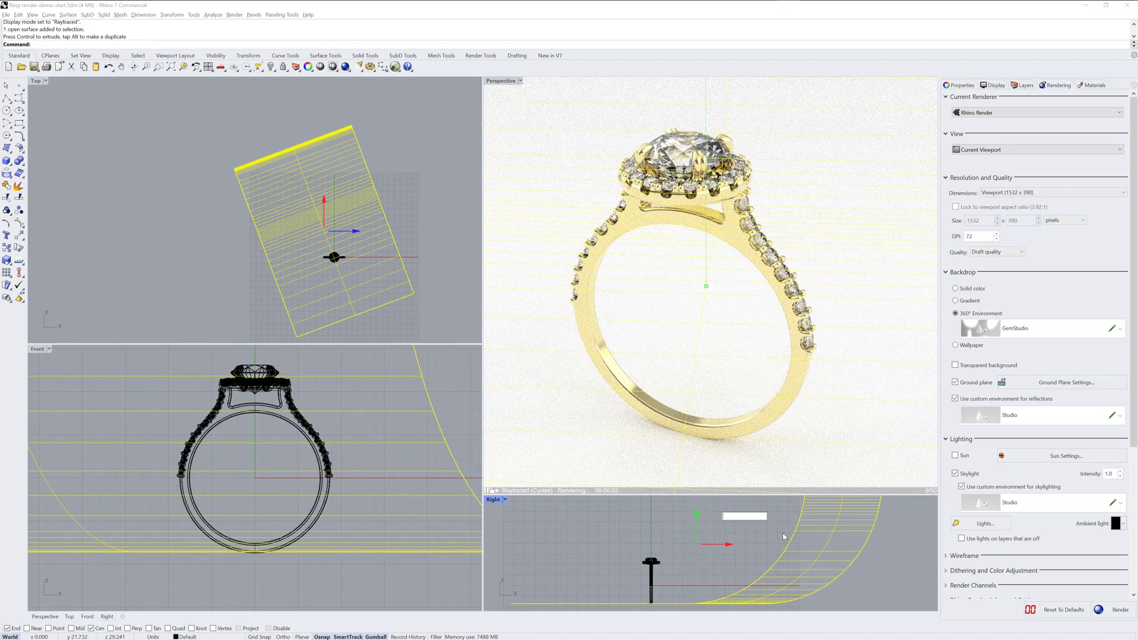
text(-)
key(Return)
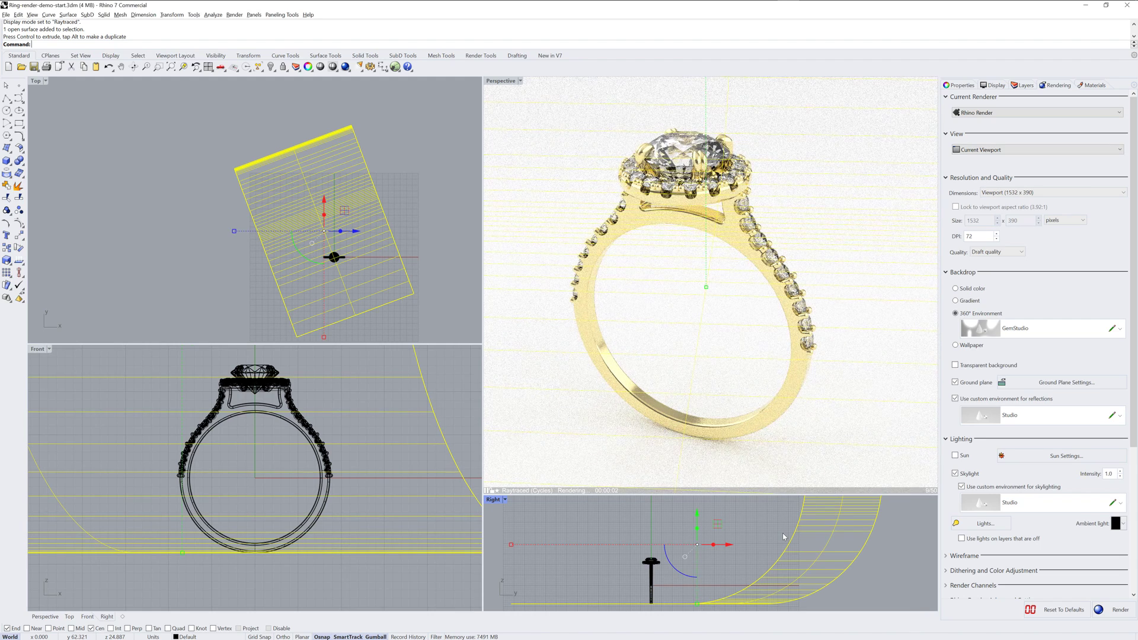
key(Escape)
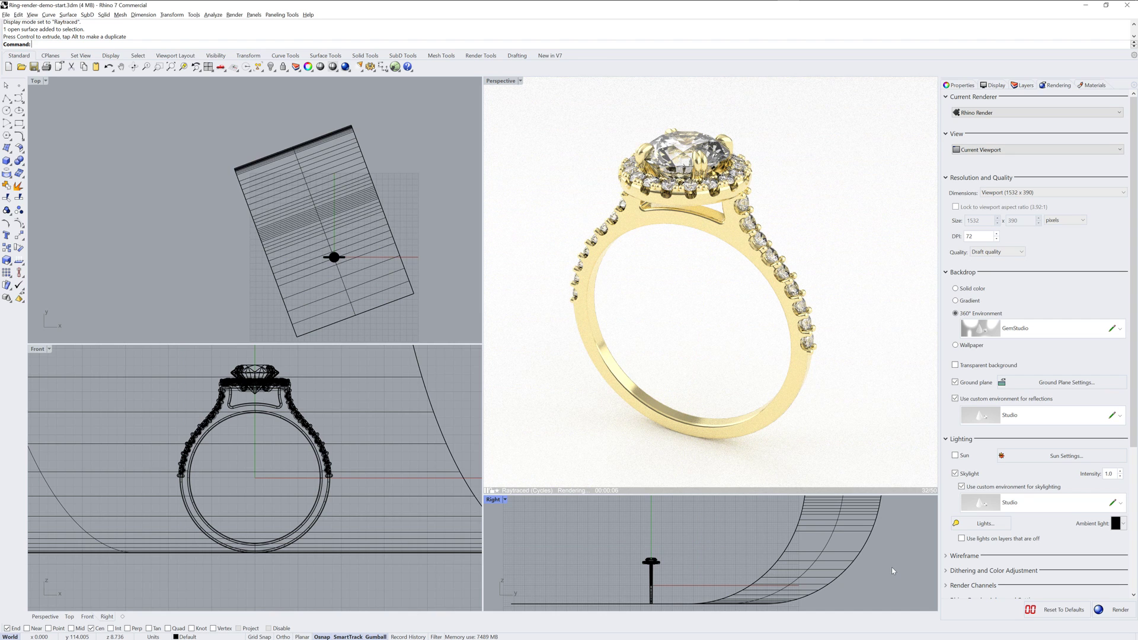
Add a new Paint material and assign it to the backdrop.
click(1094, 85)
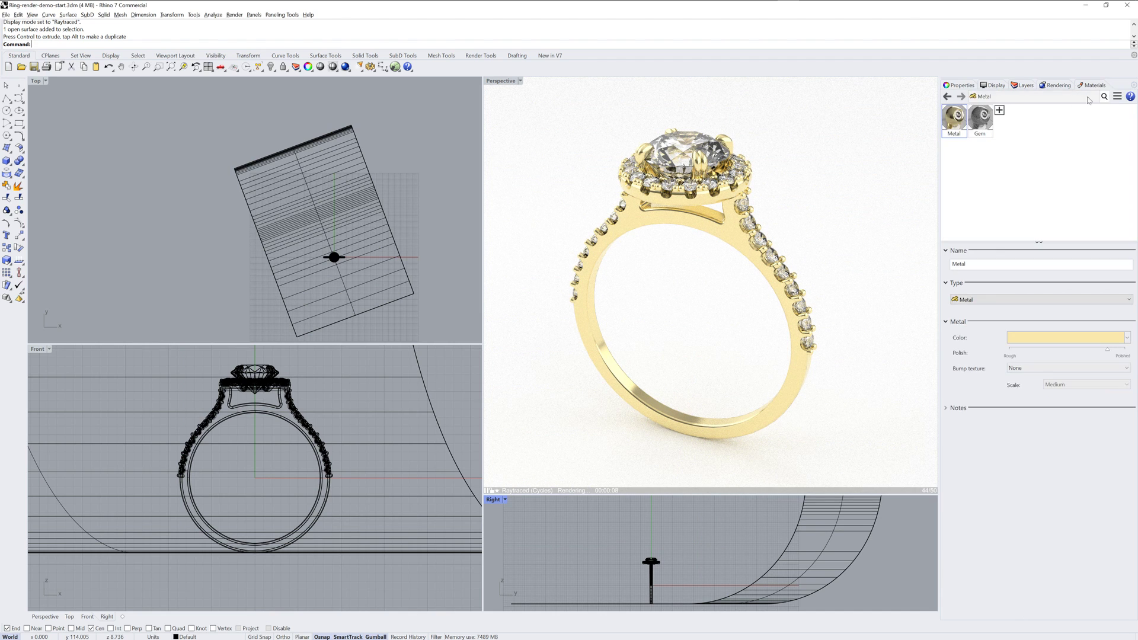
click(1001, 110)
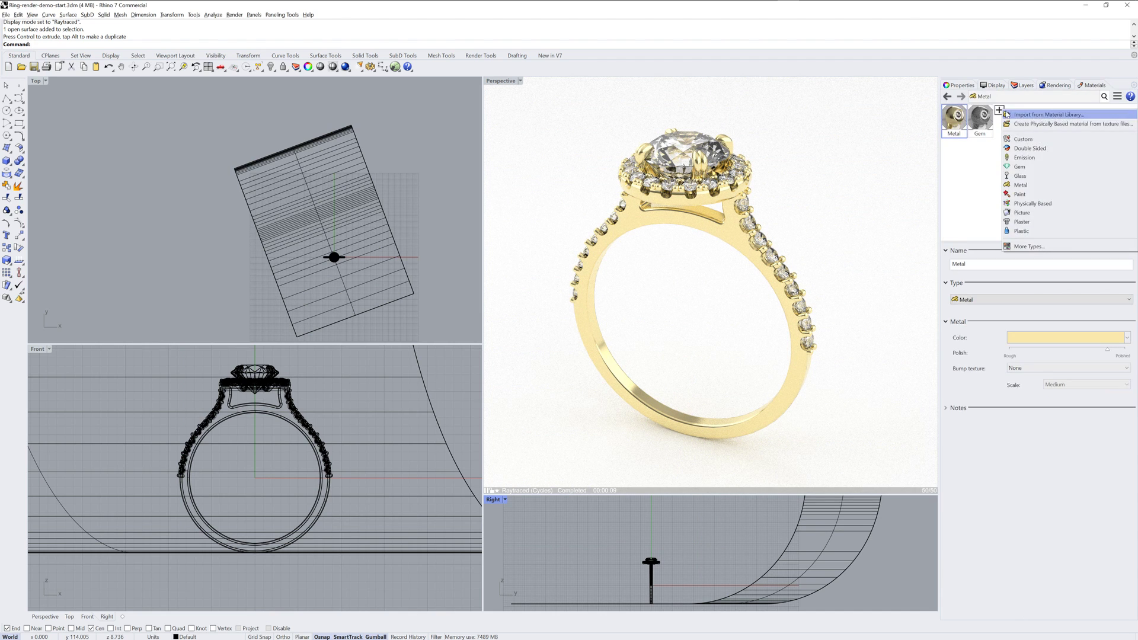
click(1032, 198)
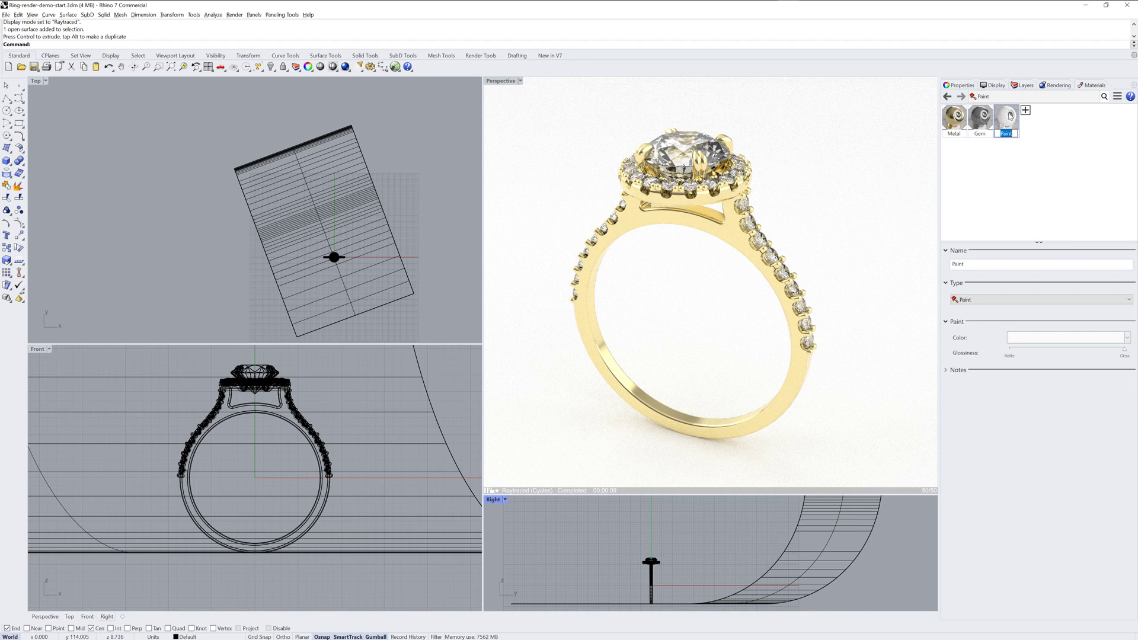
drag(930, 223, 903, 246)
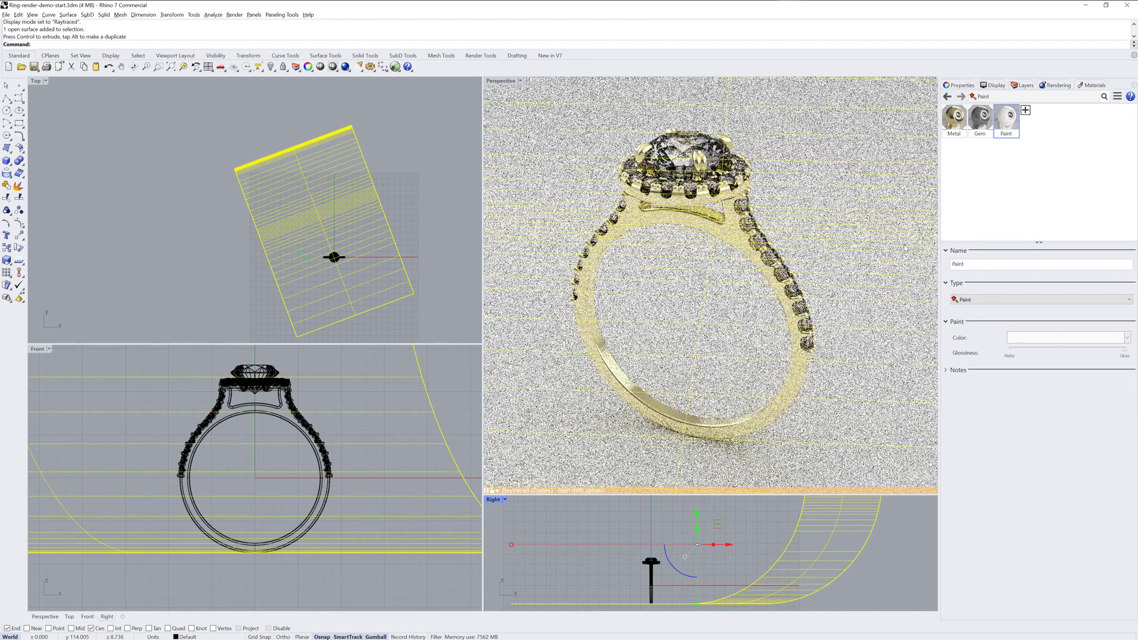
Make the Paint material near-black and set its glossiness close to maximum.
click(1071, 338)
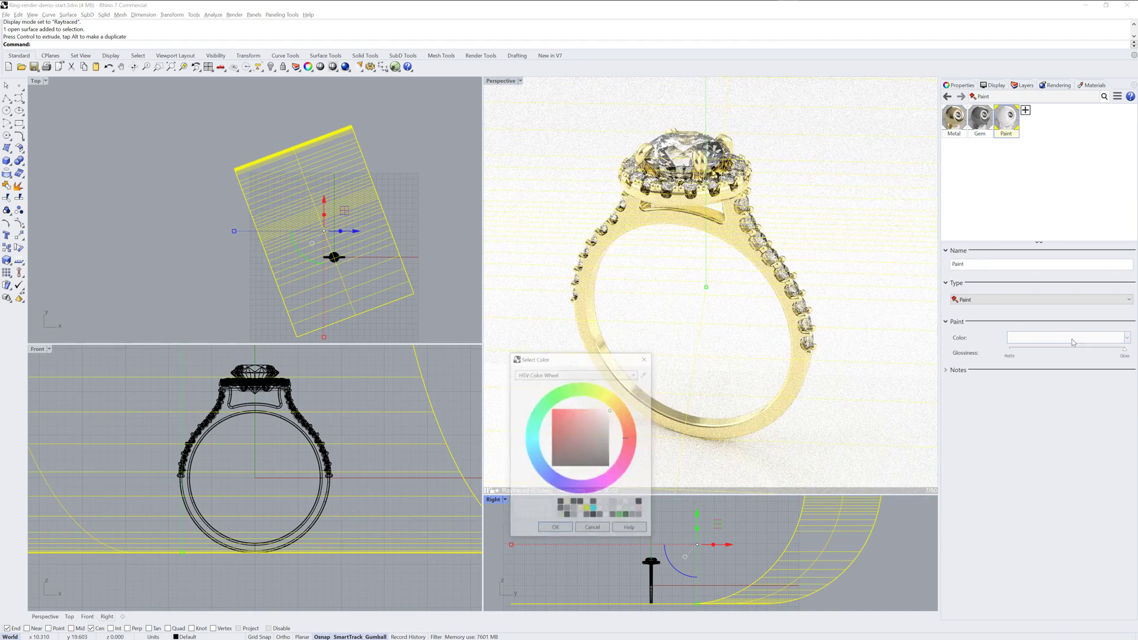
drag(613, 458, 620, 464)
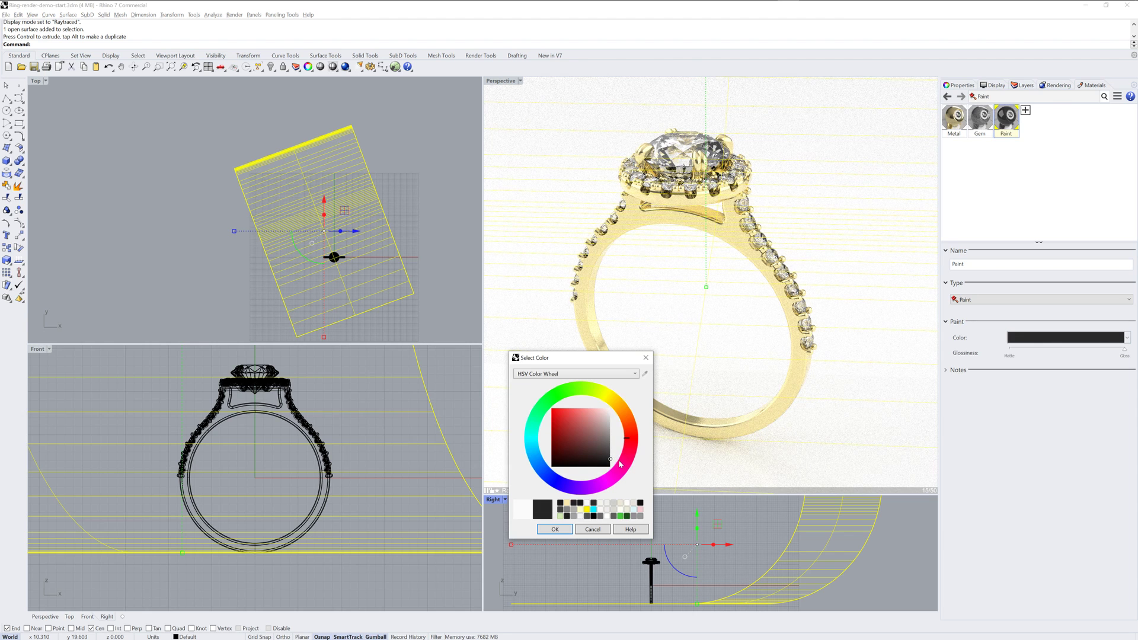
click(566, 529)
click(898, 528)
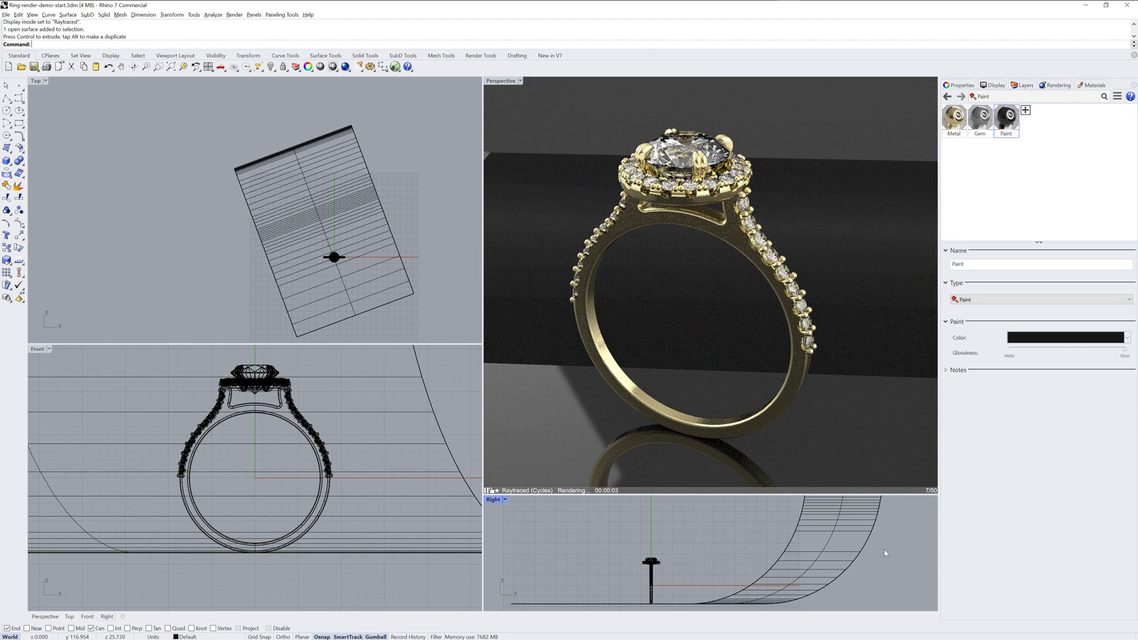
click(1109, 351)
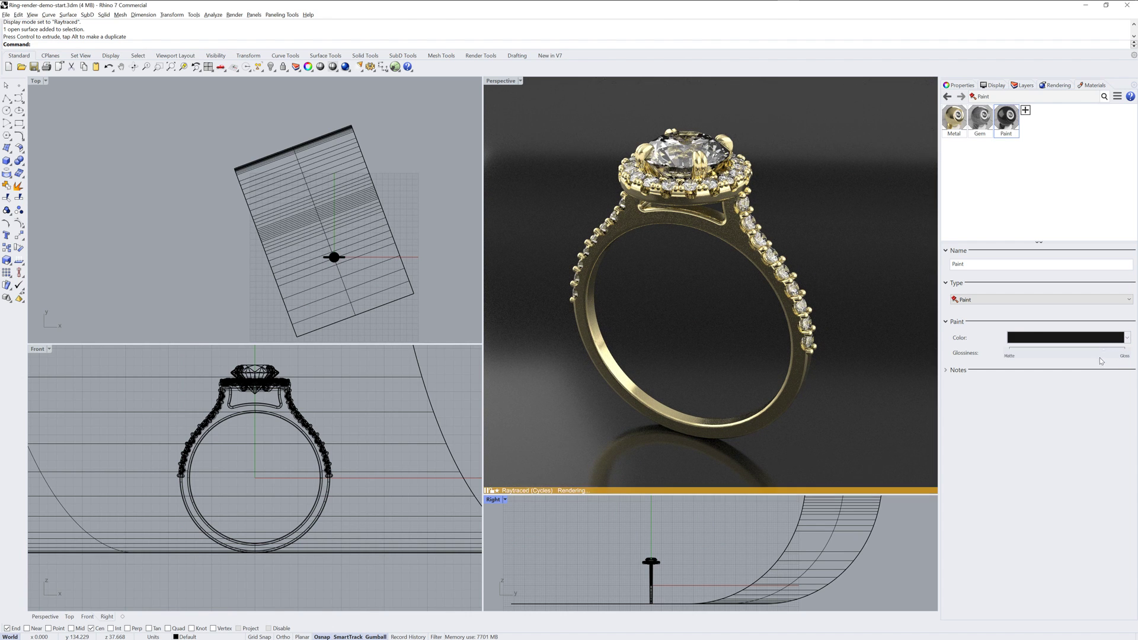
click(1100, 356)
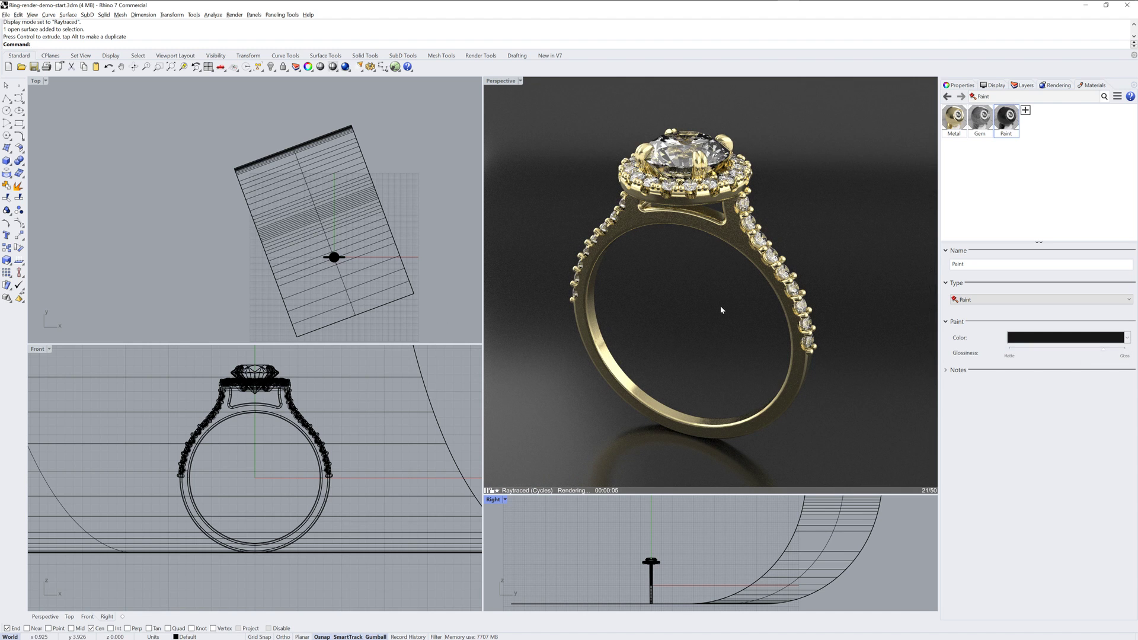
right_drag(722, 310, 717, 333)
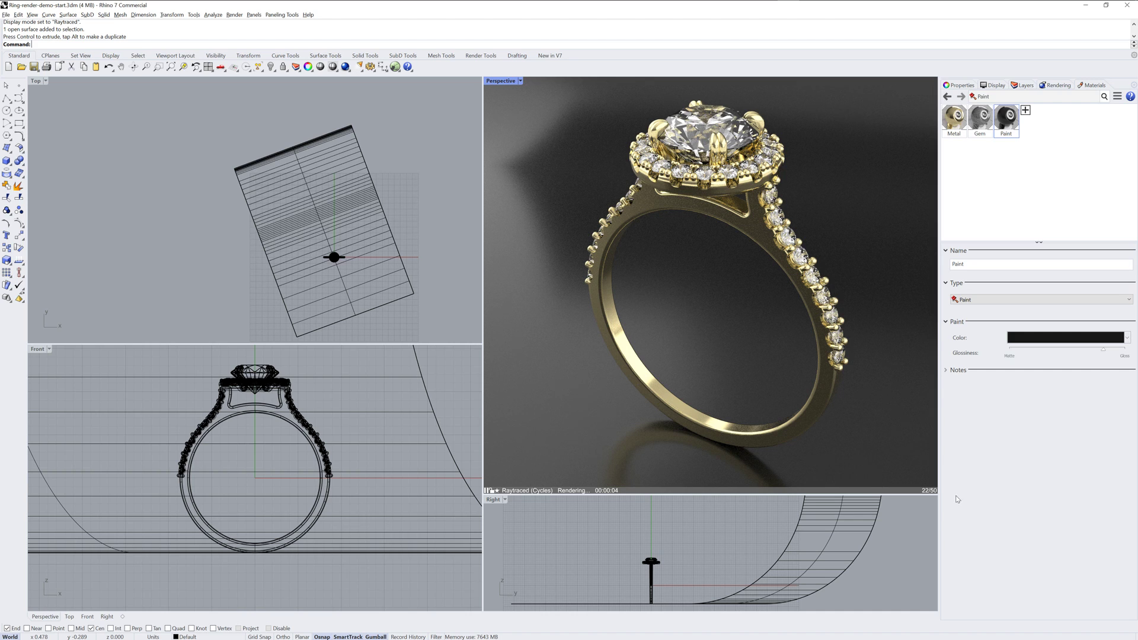
Import RDI Window from the Environment Library as the reflection environment.
click(1055, 84)
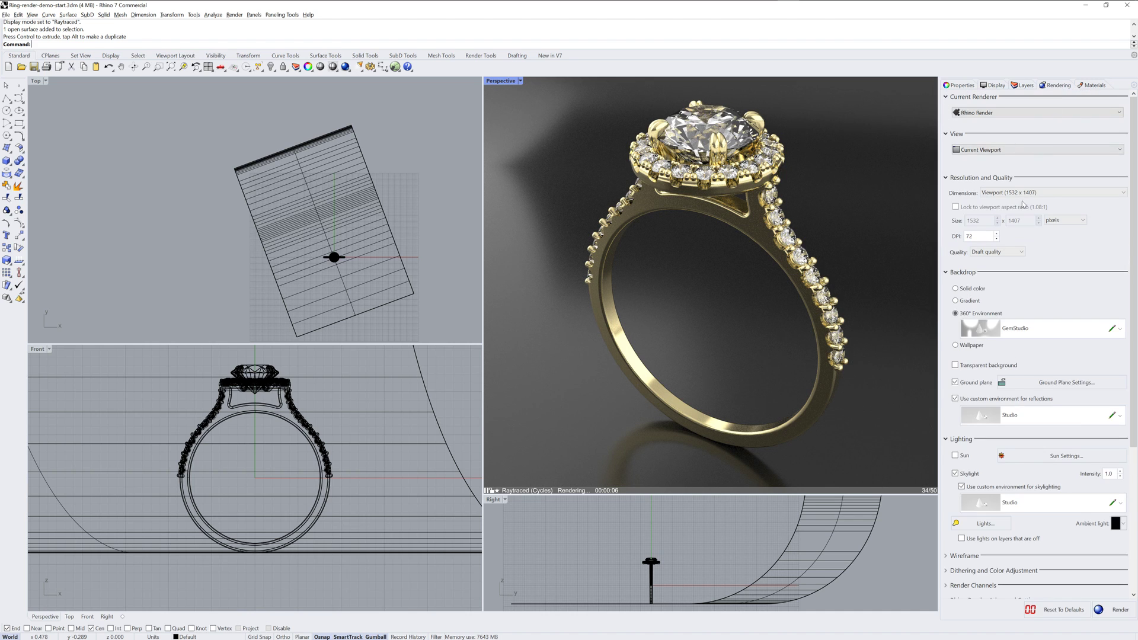
click(1119, 416)
click(1065, 448)
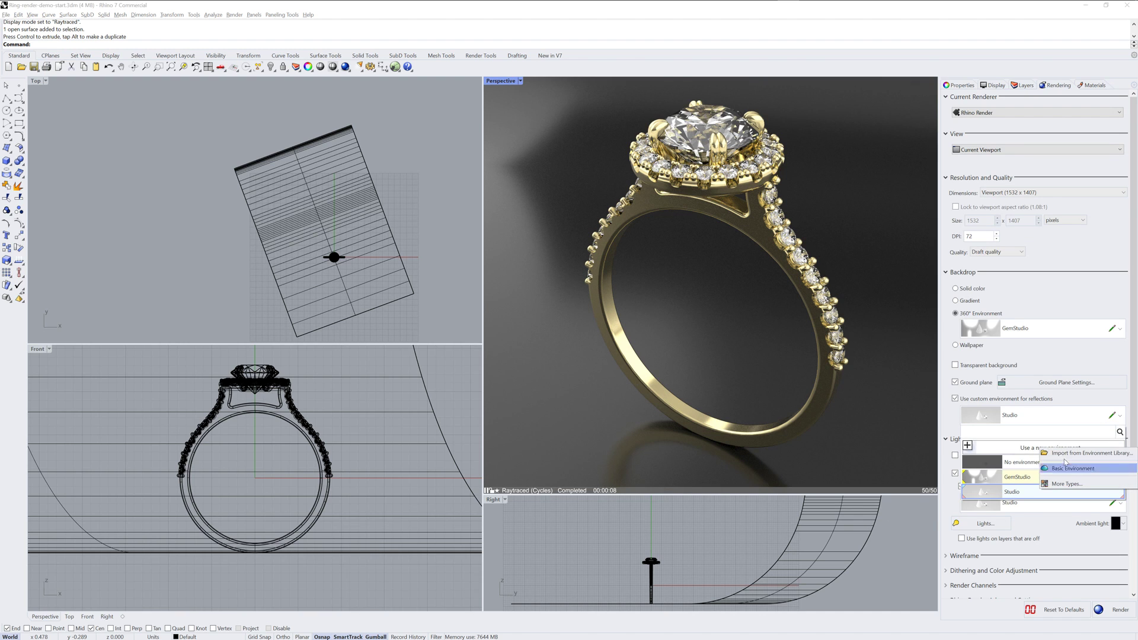
click(1091, 453)
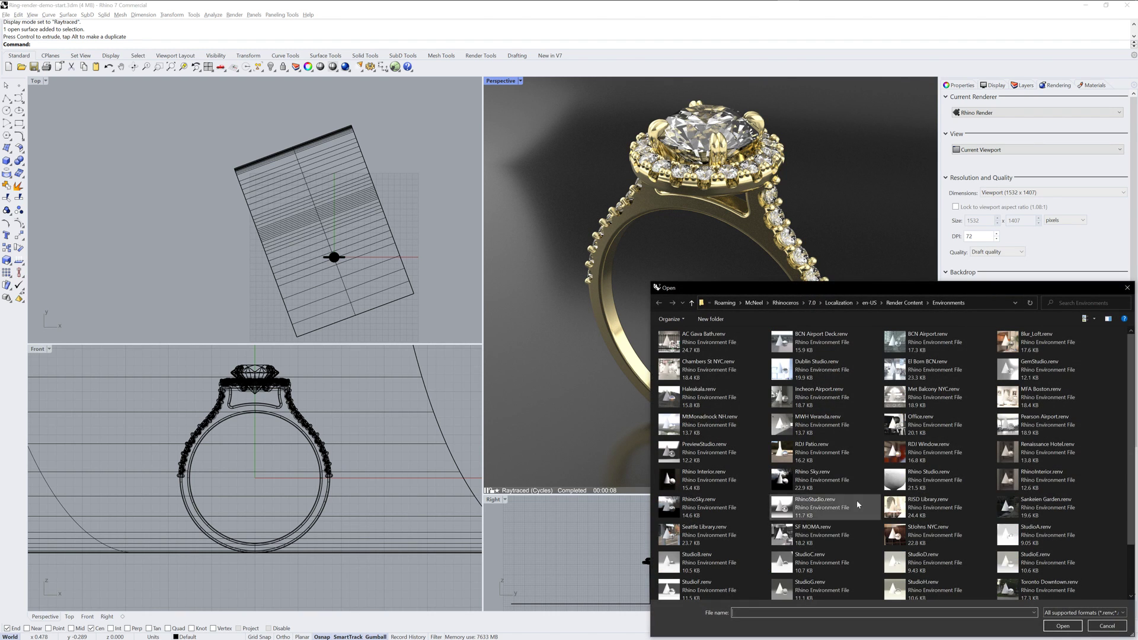
click(925, 449)
click(1058, 626)
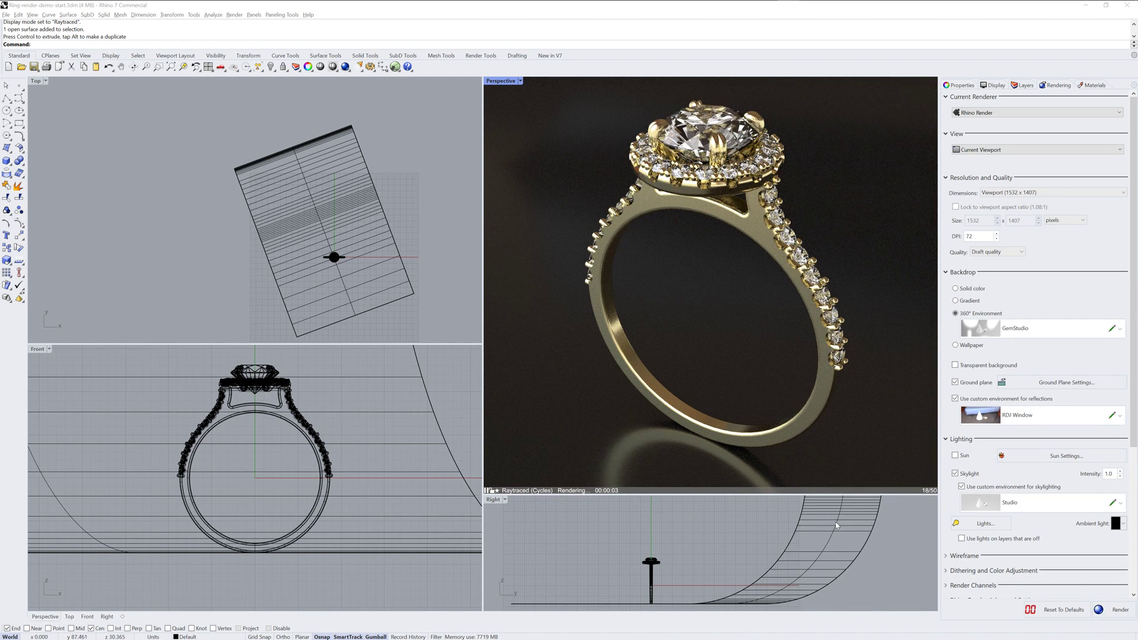
Use RDI Window for skylighting and open the GemStudio environment's settings.
click(1121, 503)
click(1040, 580)
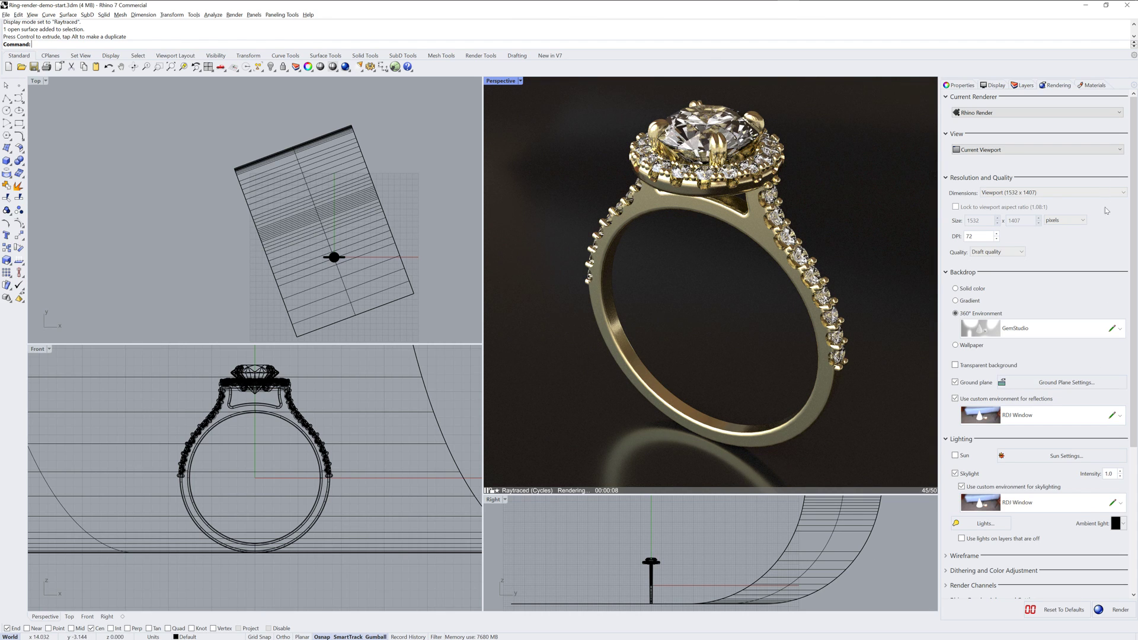
click(1112, 329)
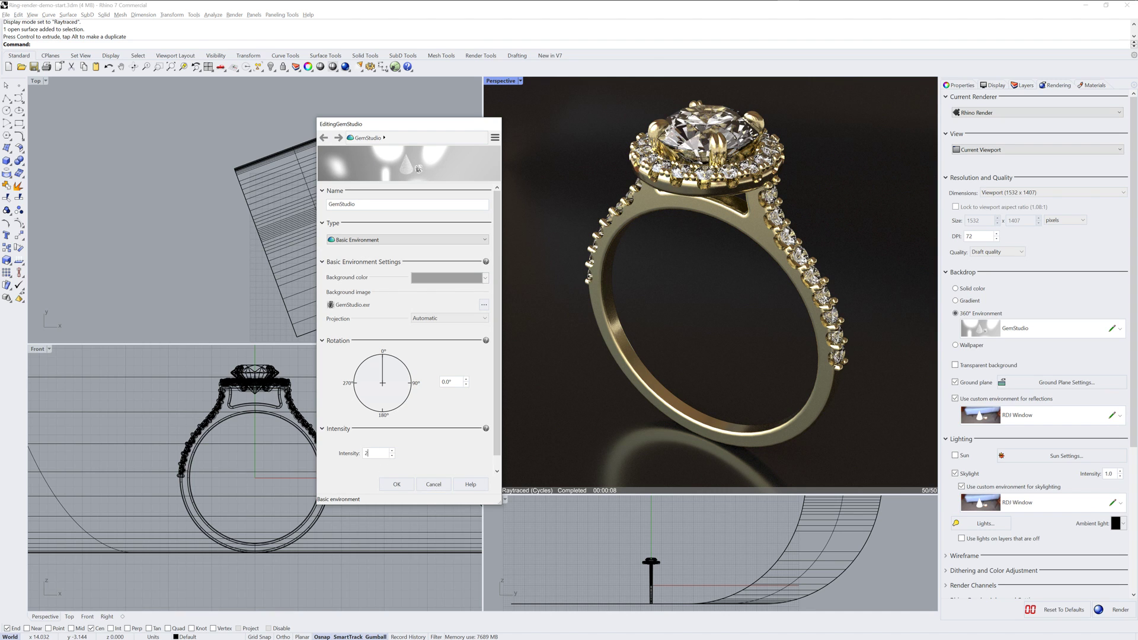
Close the GemStudio editor with OK and show the Environments panel.
click(398, 485)
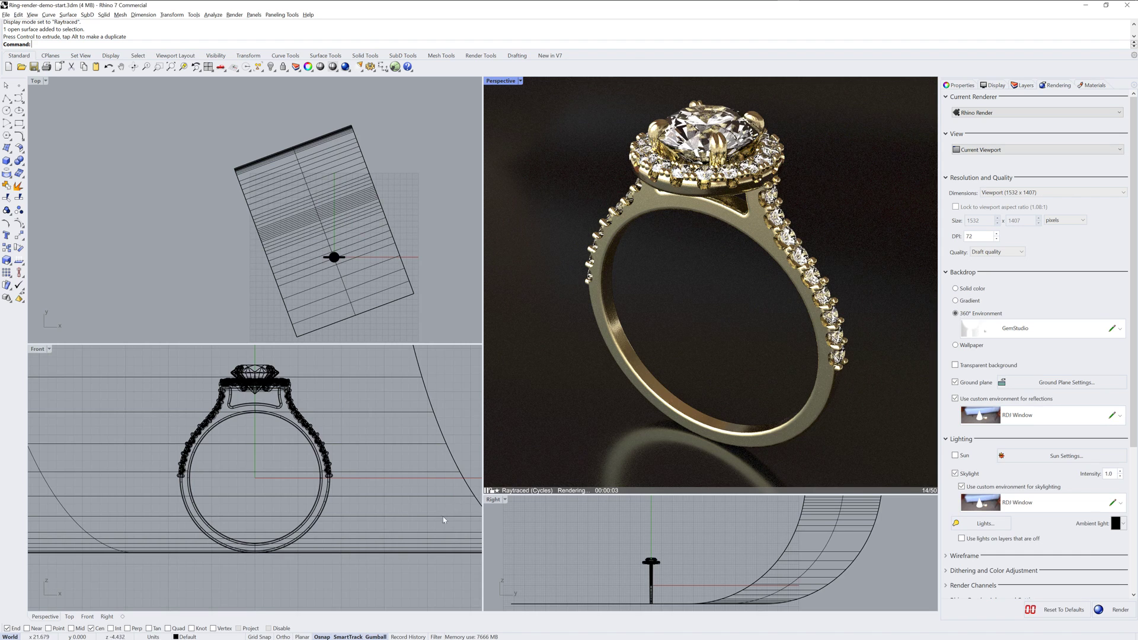
click(1134, 83)
click(1074, 159)
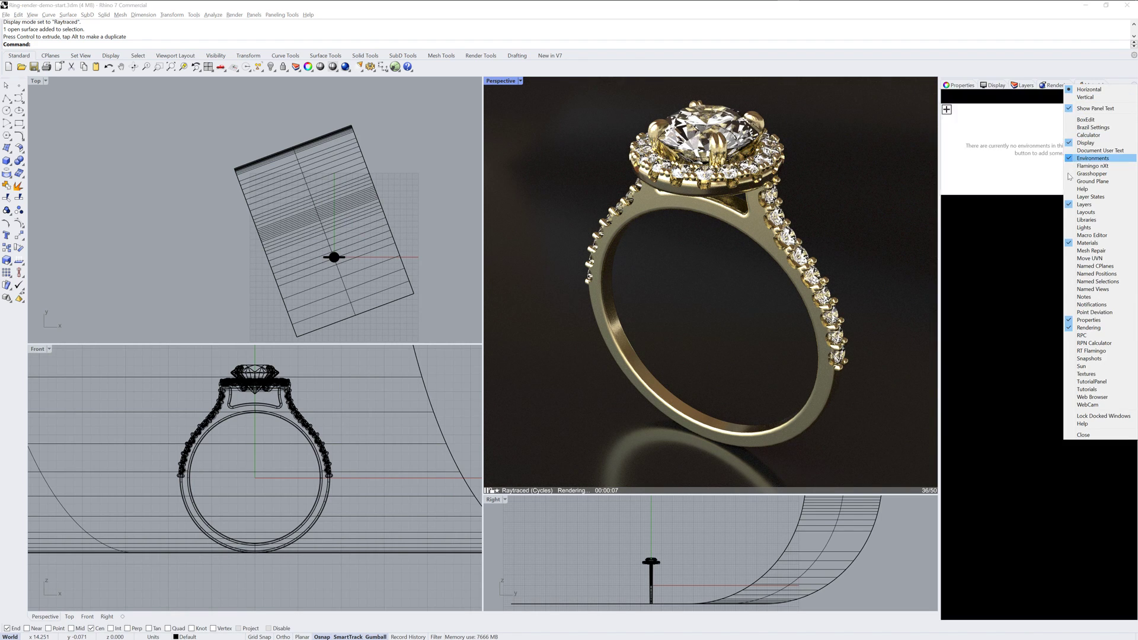
click(1048, 177)
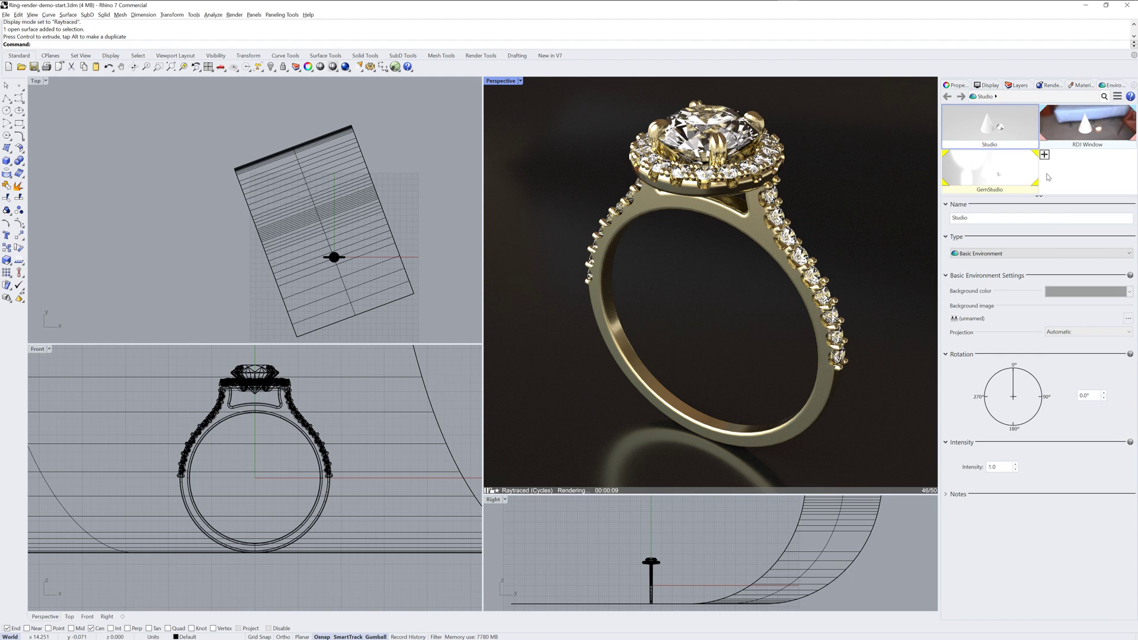
Rotate the GemStudio environment to 121.8° and set its intensity to 3.0.
click(1019, 178)
drag(1022, 393, 1032, 416)
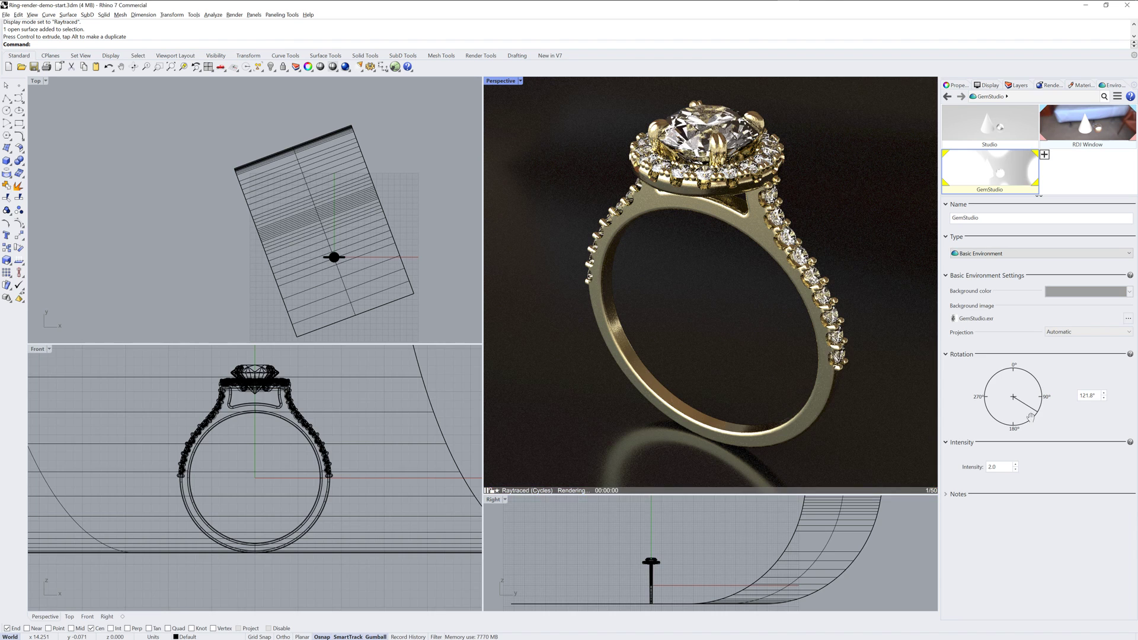
click(1002, 467)
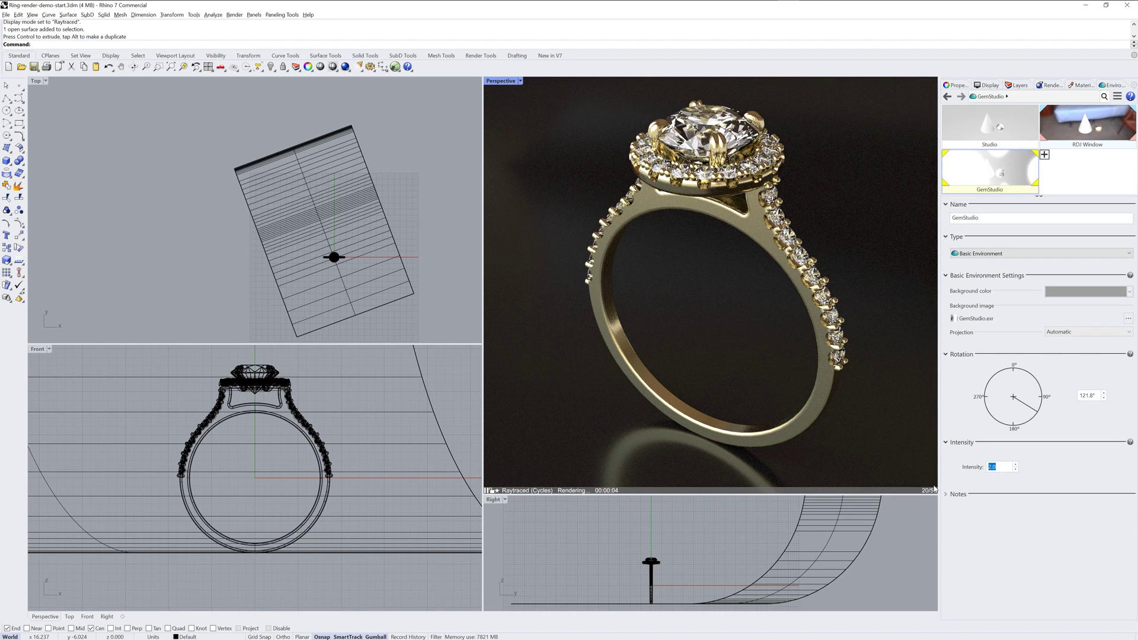
key(Return)
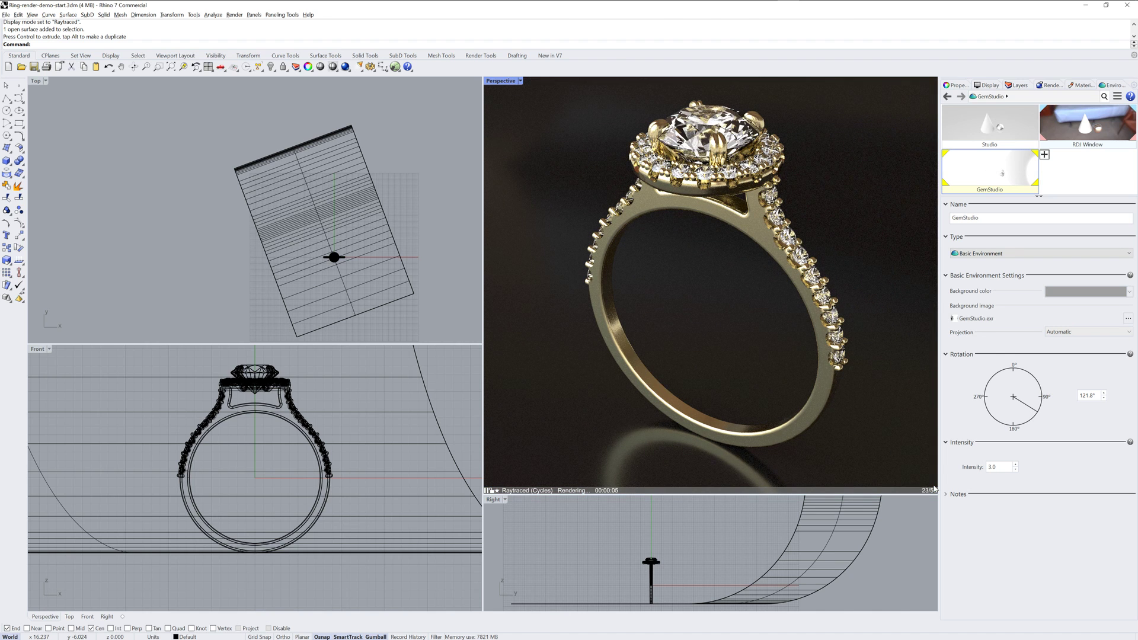
In the Environments panel, give RDI Window rotation 316.0° and intensity 1.2.
click(1084, 125)
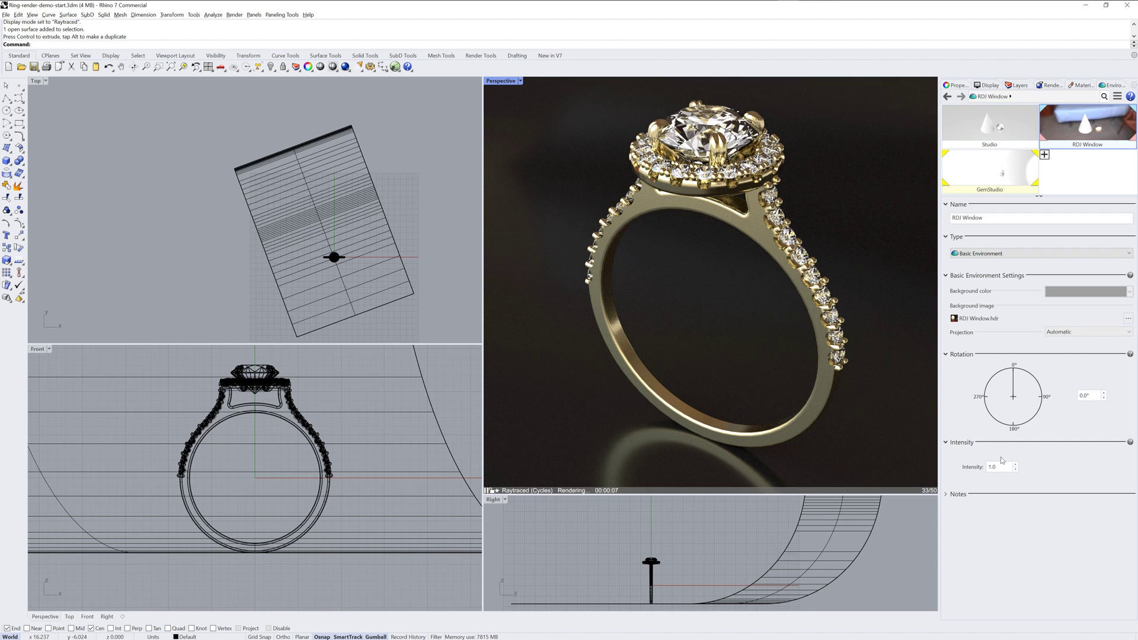
click(1032, 386)
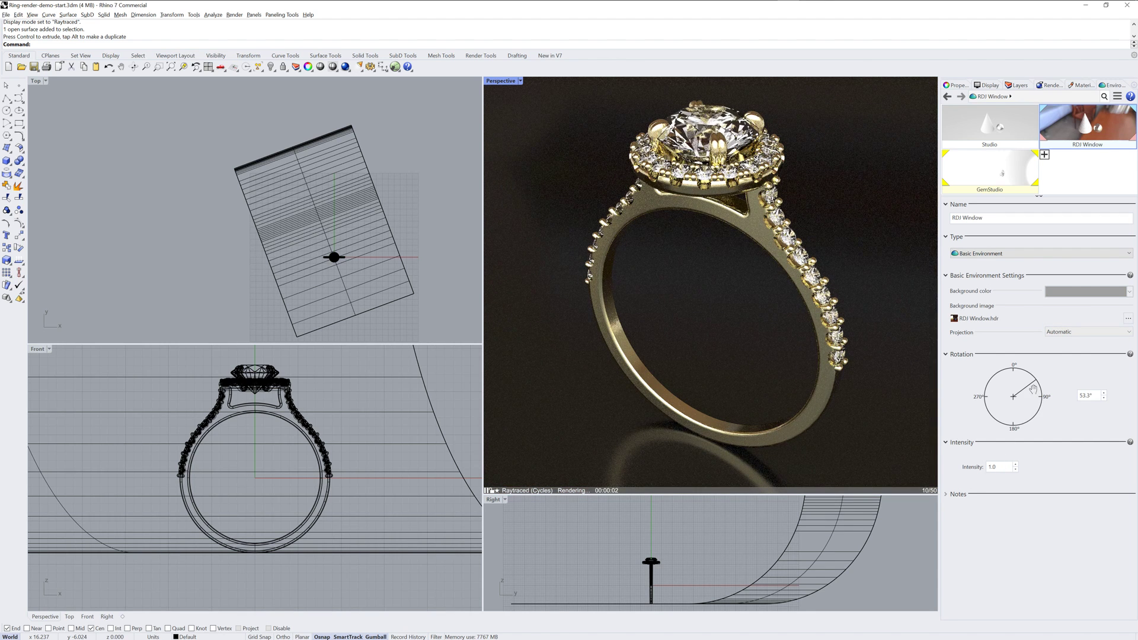
click(999, 384)
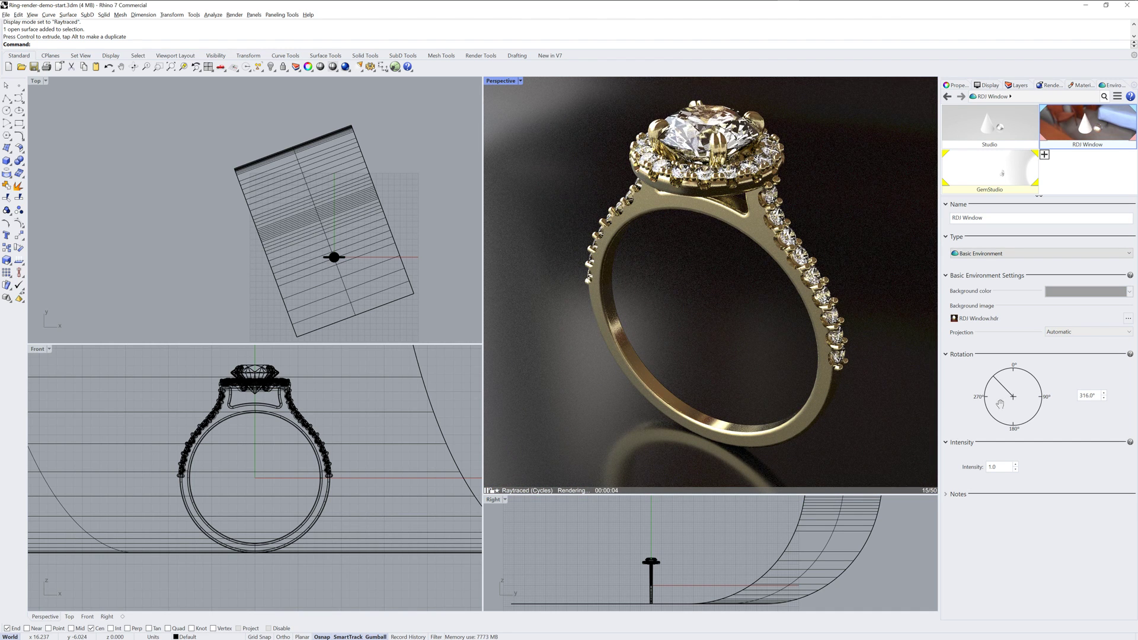
click(1004, 467)
text(1.2)
key(Return)
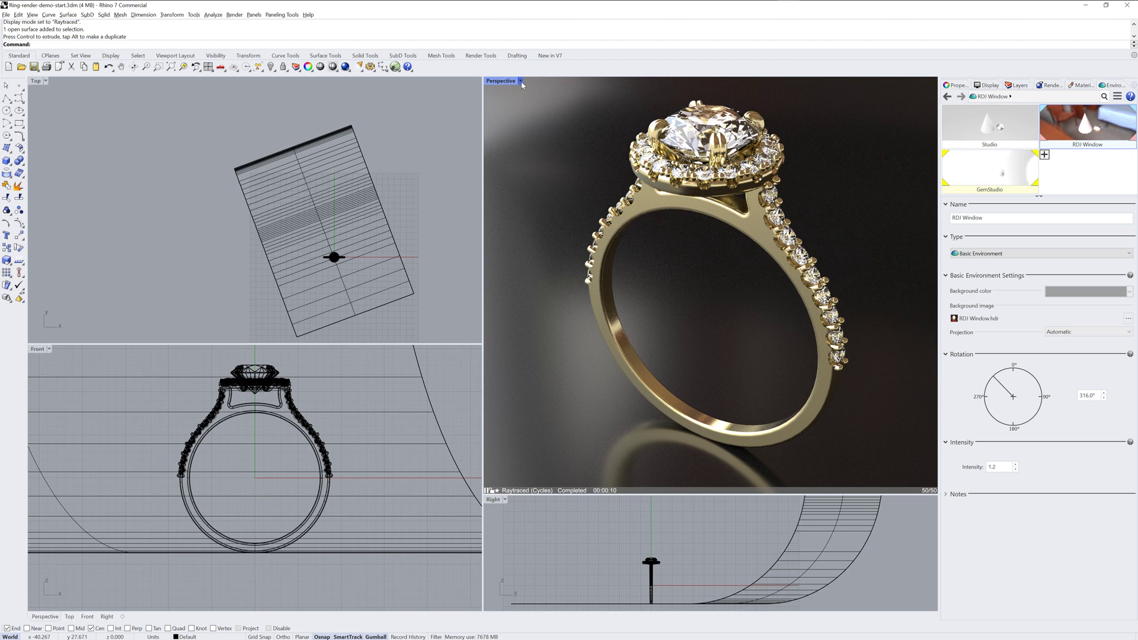
Render the Perspective view and add a Bloom post effect with threshold 0.75 and intensity 0.15.
click(345, 67)
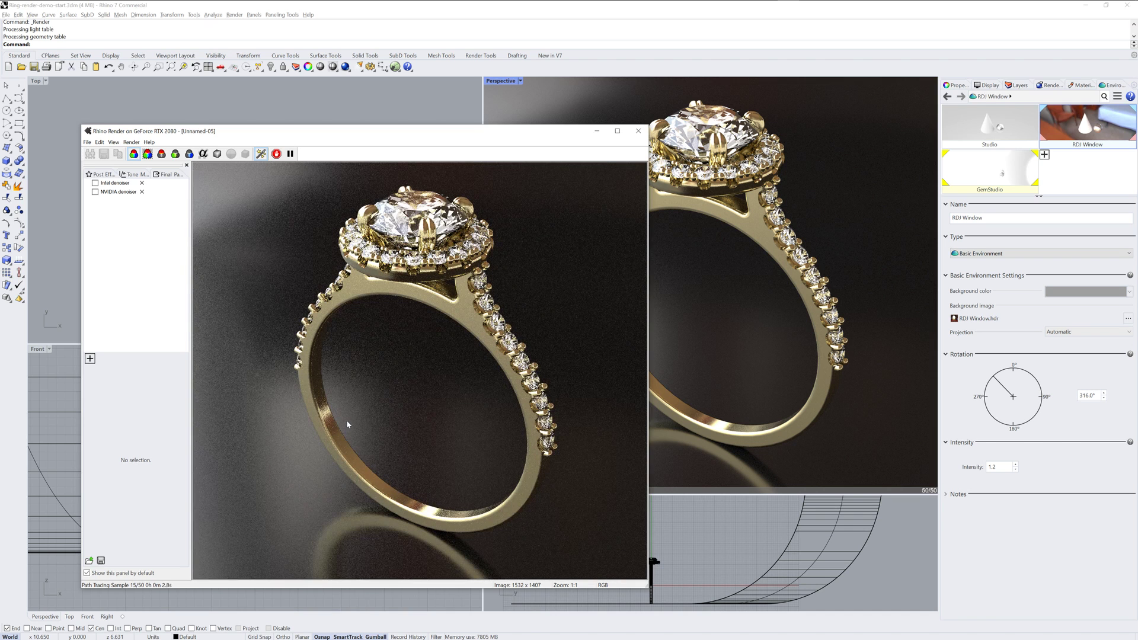
click(90, 358)
click(141, 406)
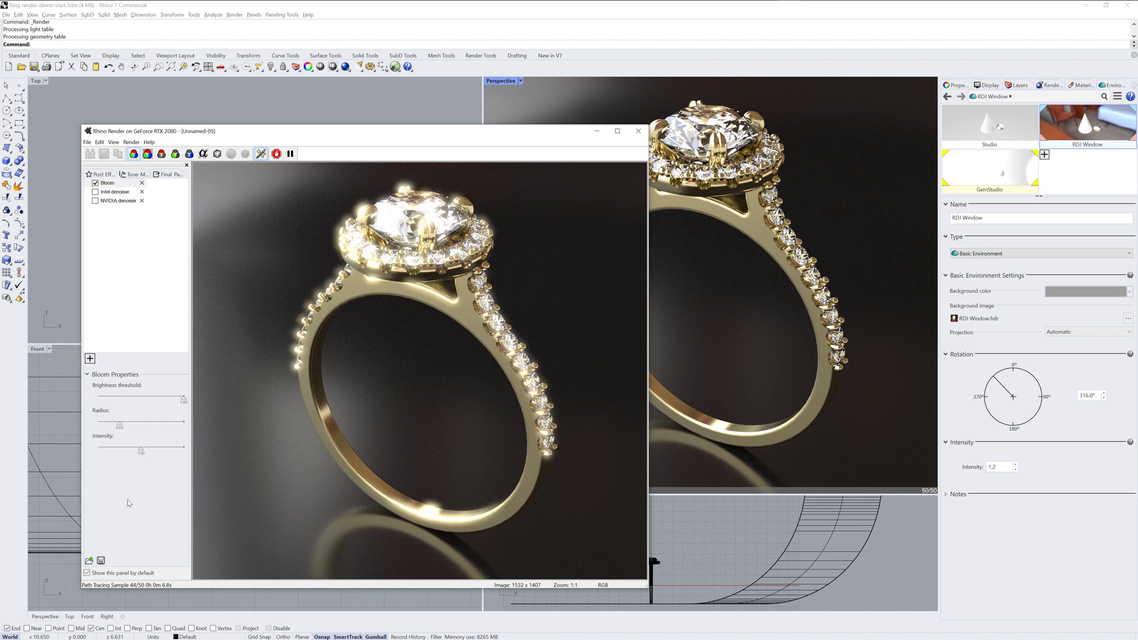
drag(183, 397, 122, 453)
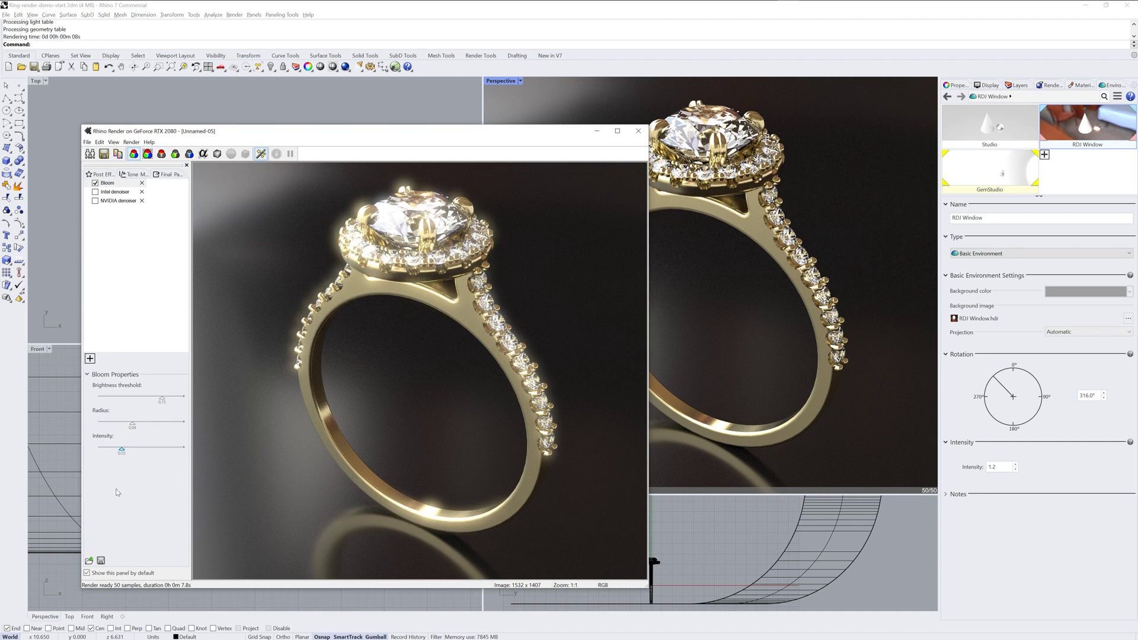
click(110, 452)
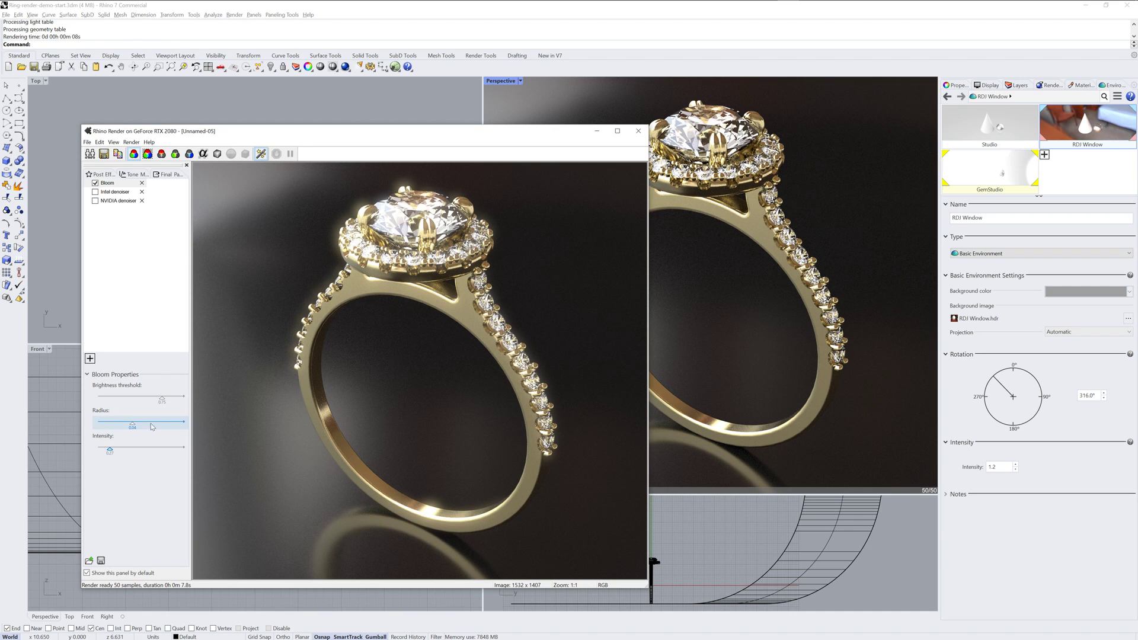
click(104, 452)
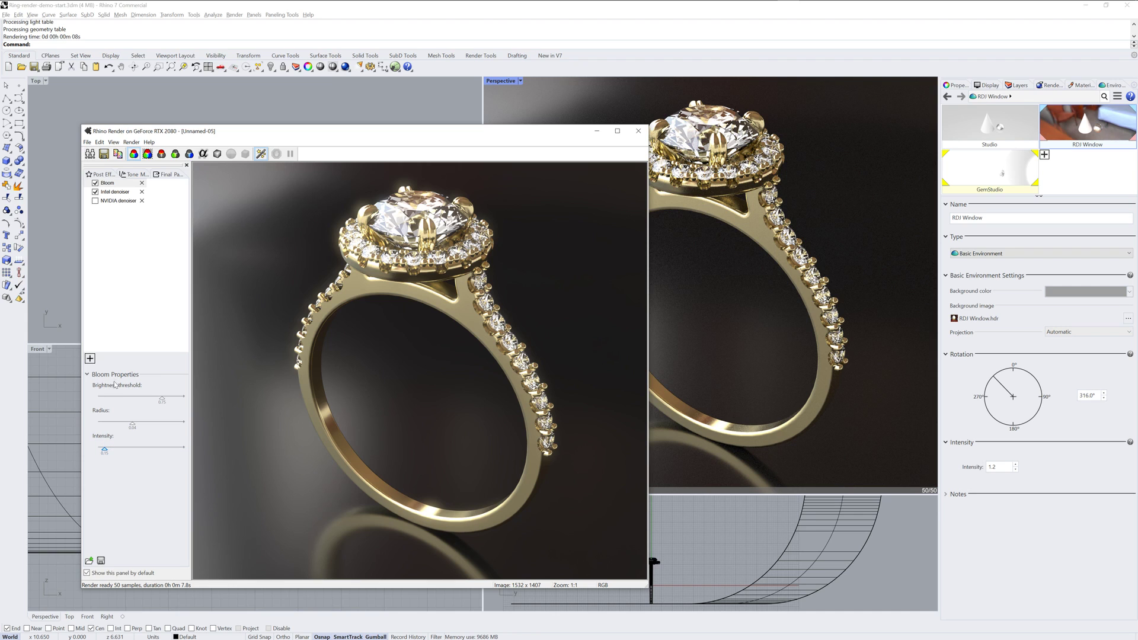
click(90, 357)
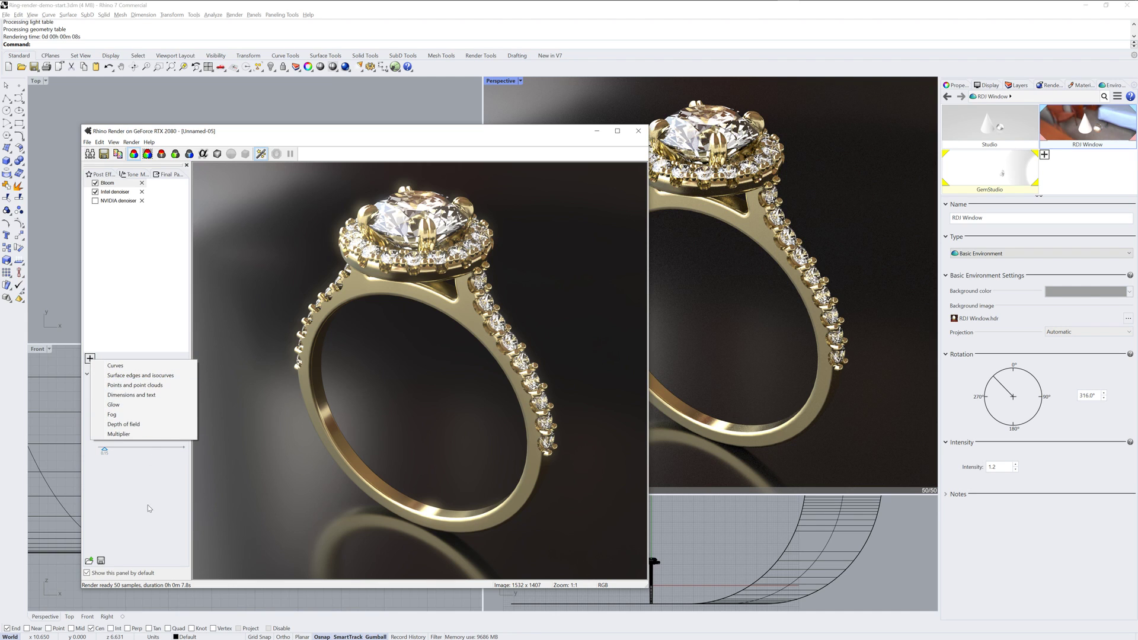
Set the depth-of-field focal point on the diamond (44.32) and choose Filmic tone mapping.
click(325, 329)
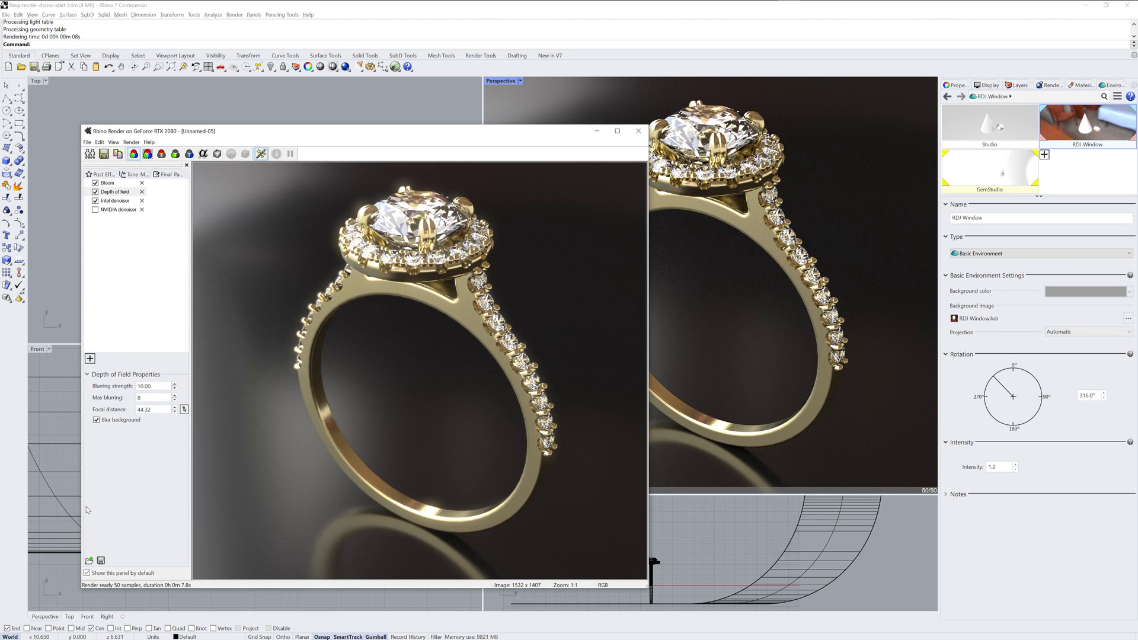
click(135, 174)
click(154, 199)
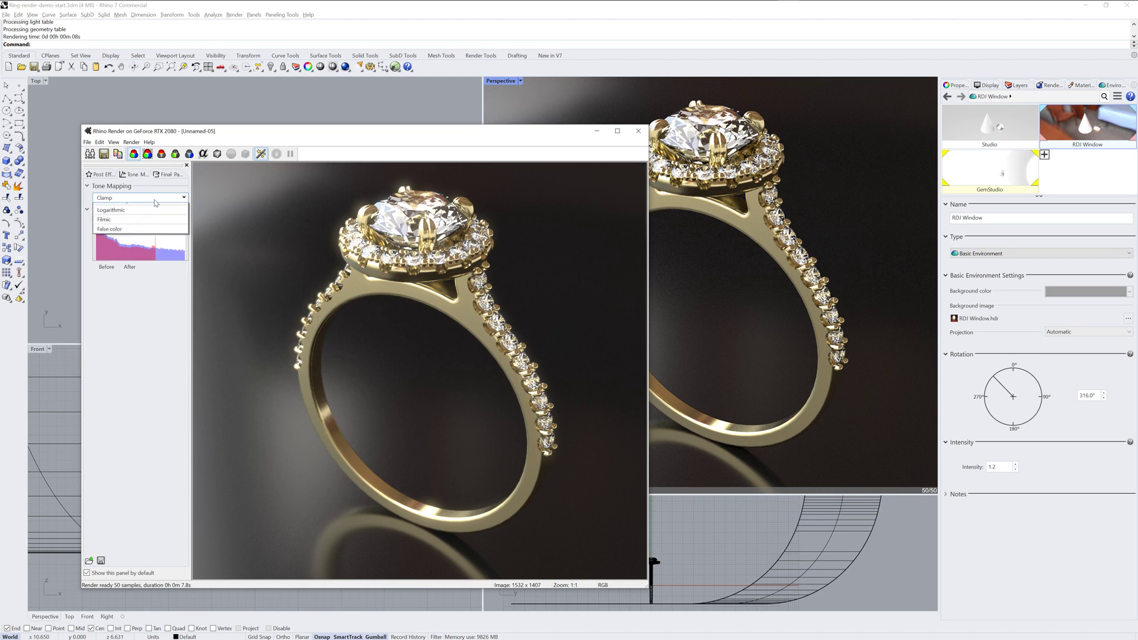
click(145, 240)
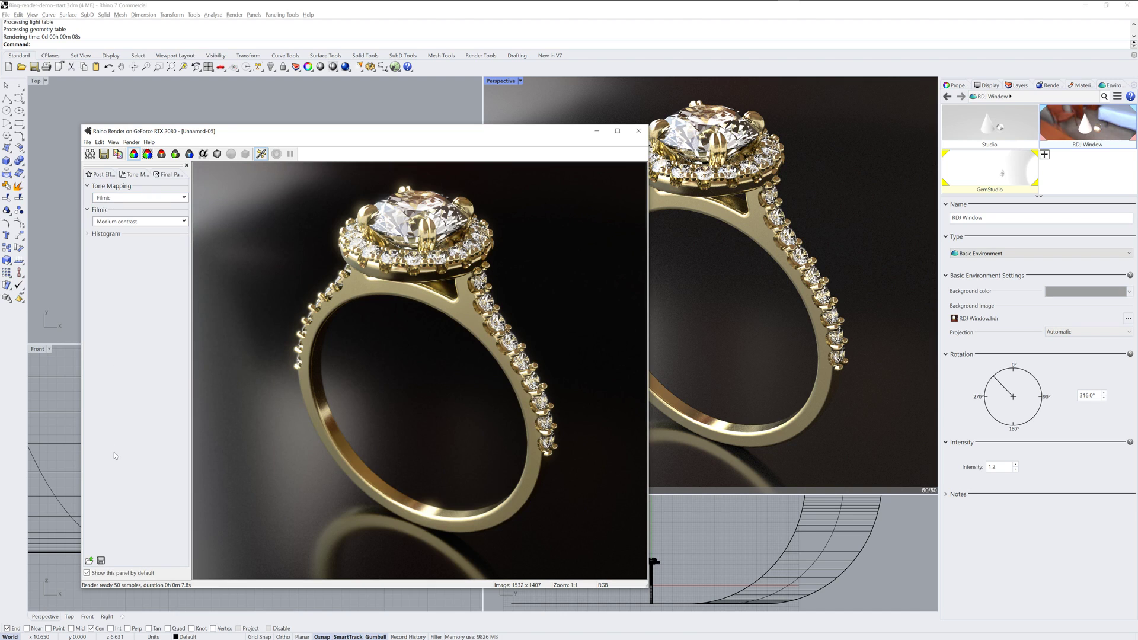